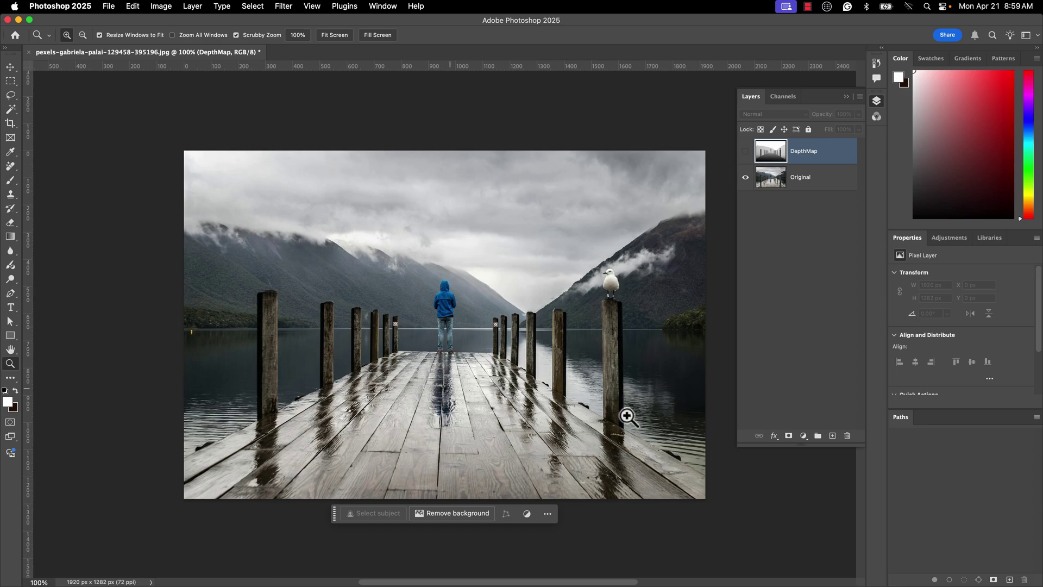
Preview the DepthMap layer, hide it again, and target the Original photo layer
click(746, 151)
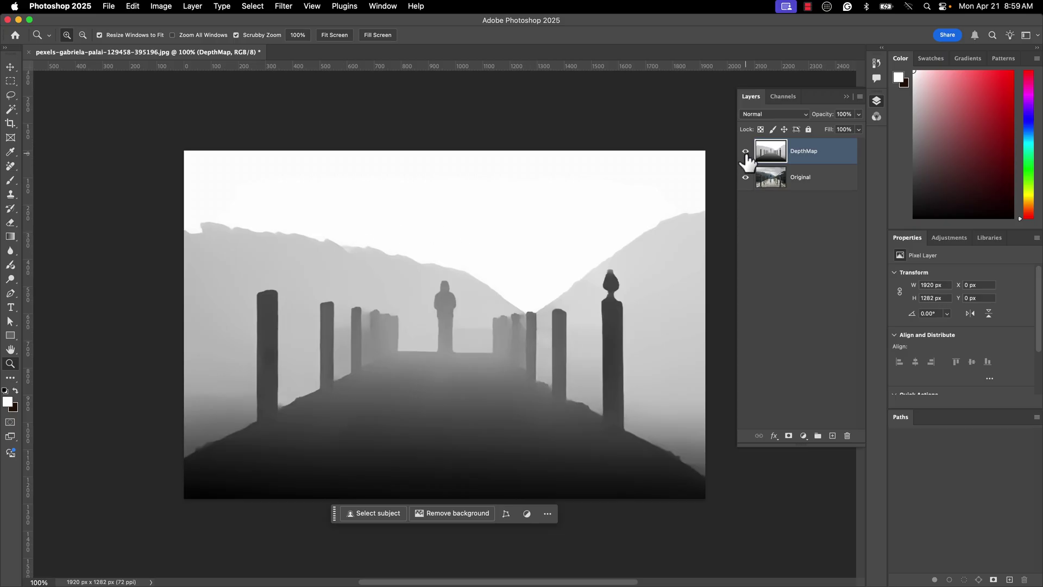
click(745, 152)
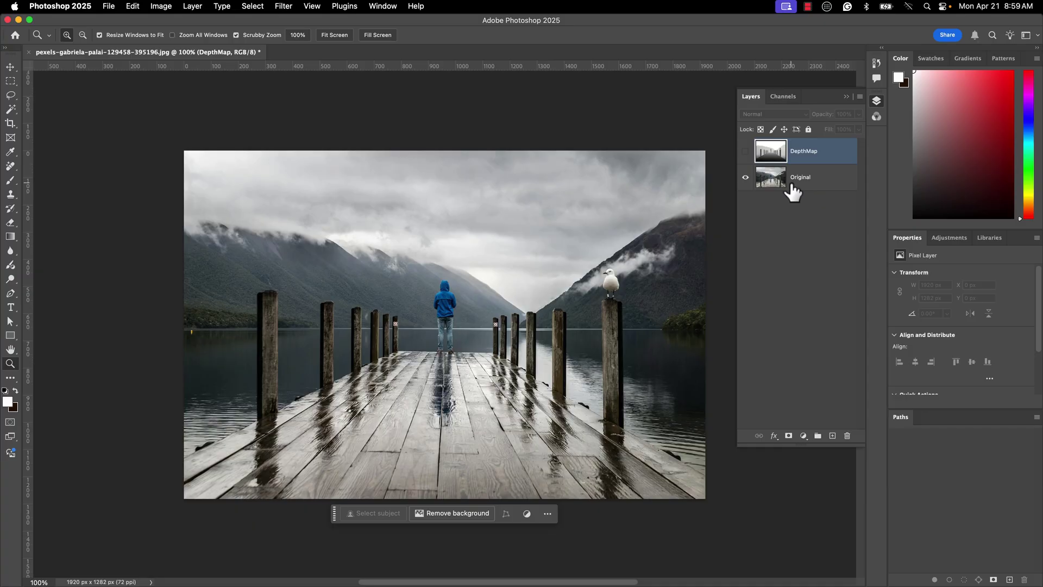
click(766, 188)
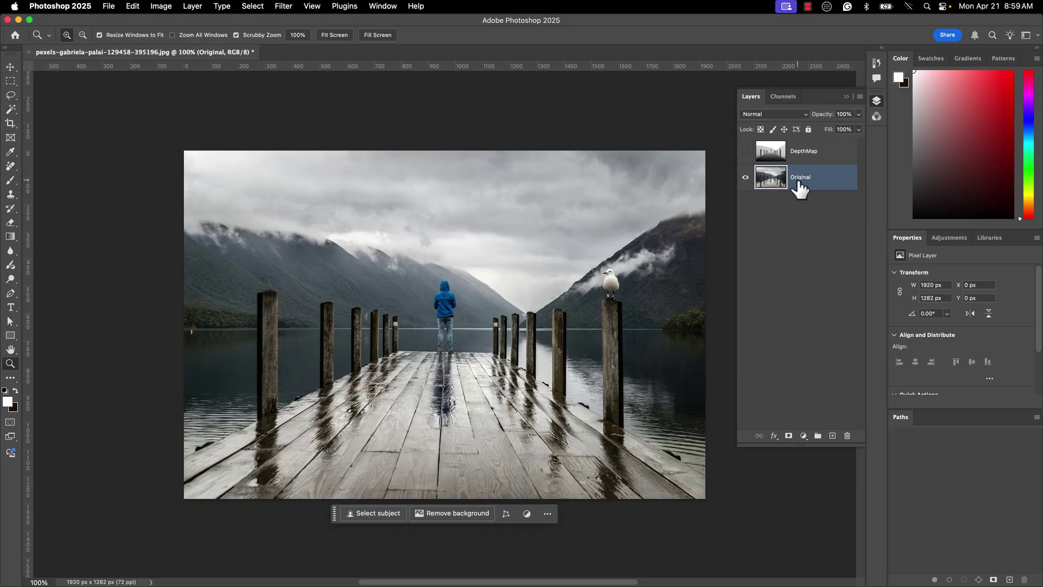
click(286, 6)
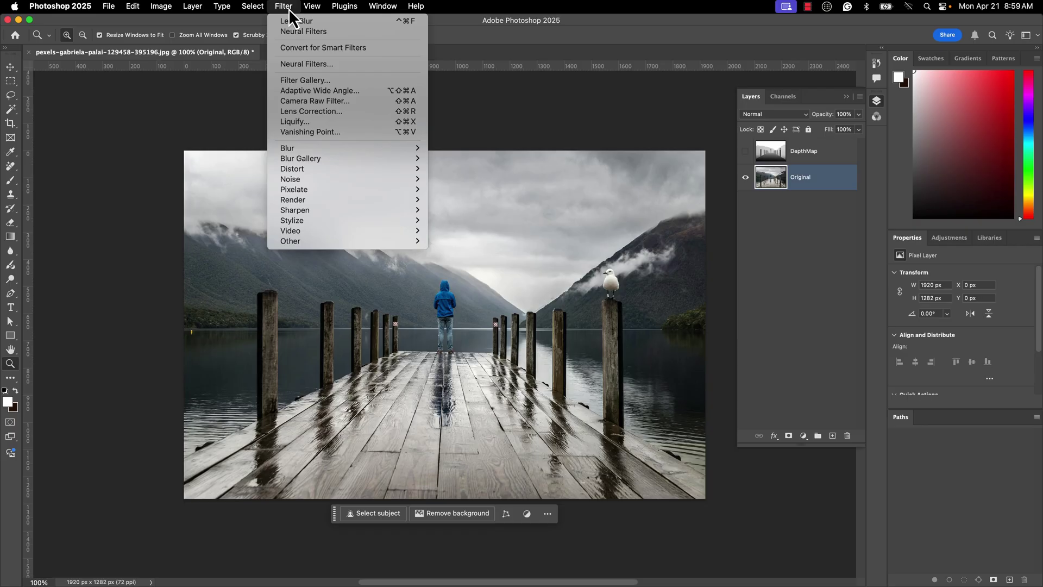
Turn on Depth Blur under Photography in Filter > Neural Filters
click(315, 65)
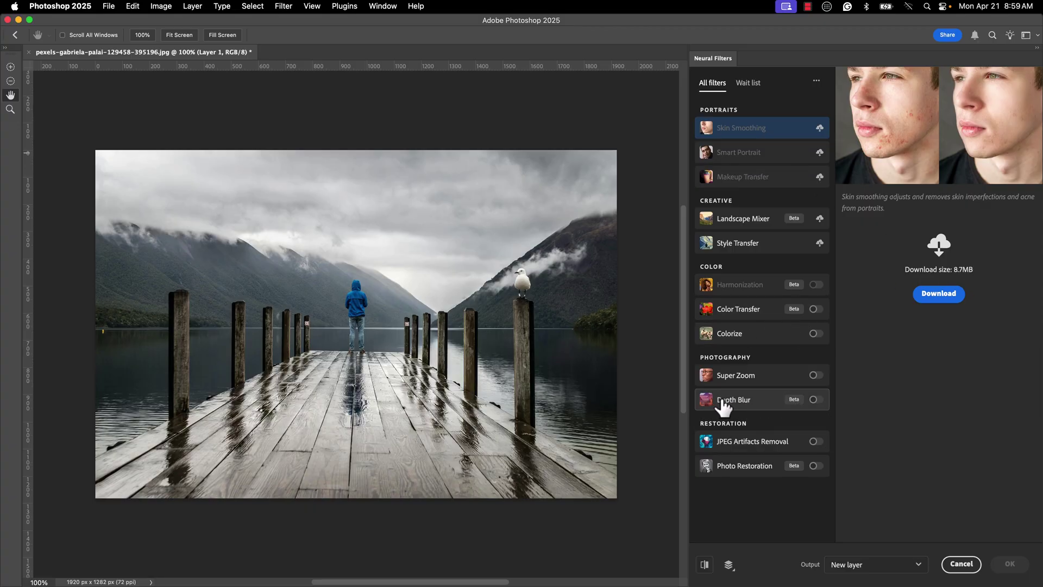
mouse_move(734, 400)
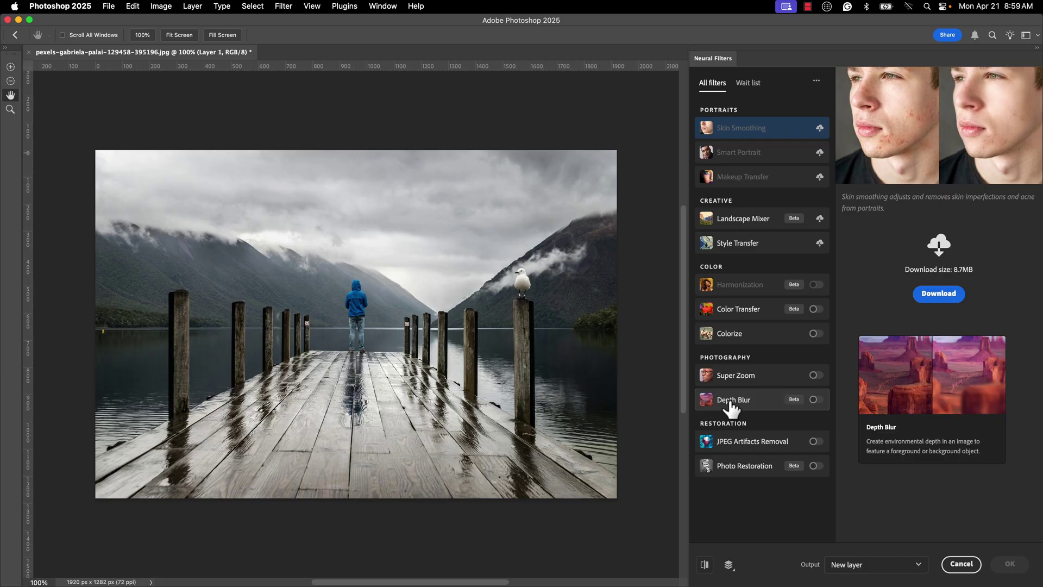
click(816, 399)
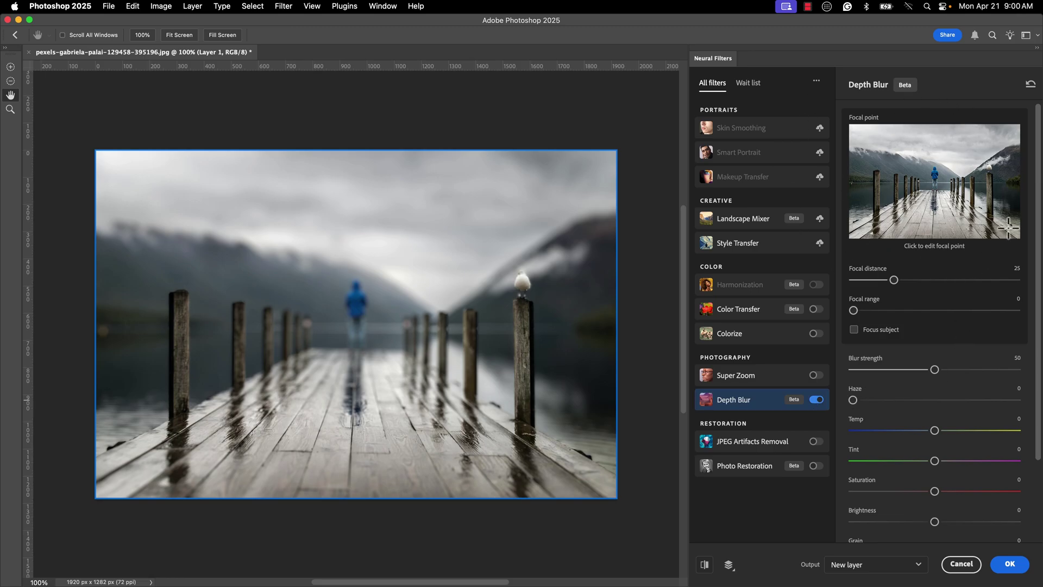
Place the Depth Blur focal point on the figure standing at the pier's end
click(990, 167)
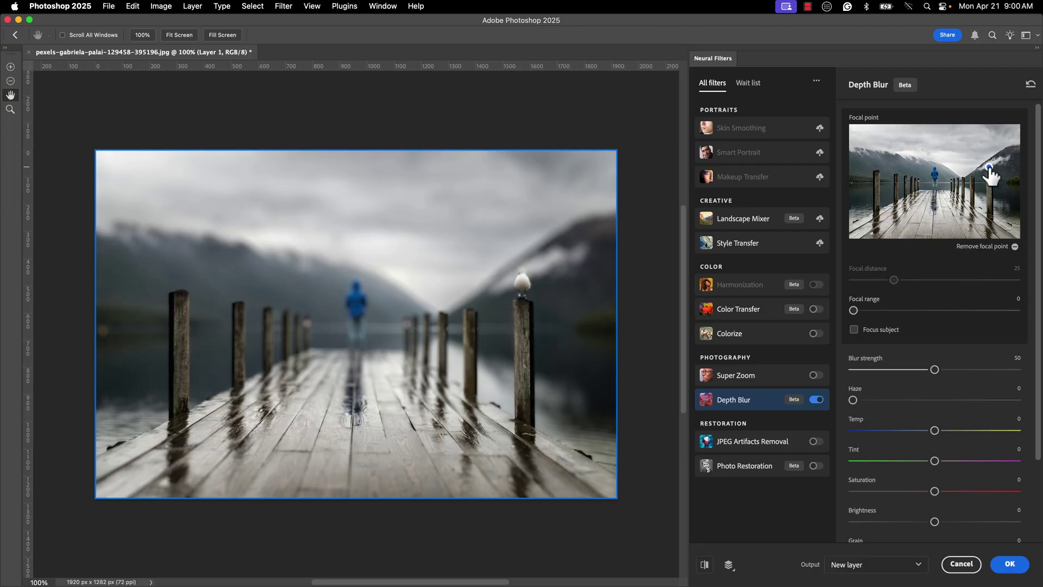
drag(990, 170, 935, 173)
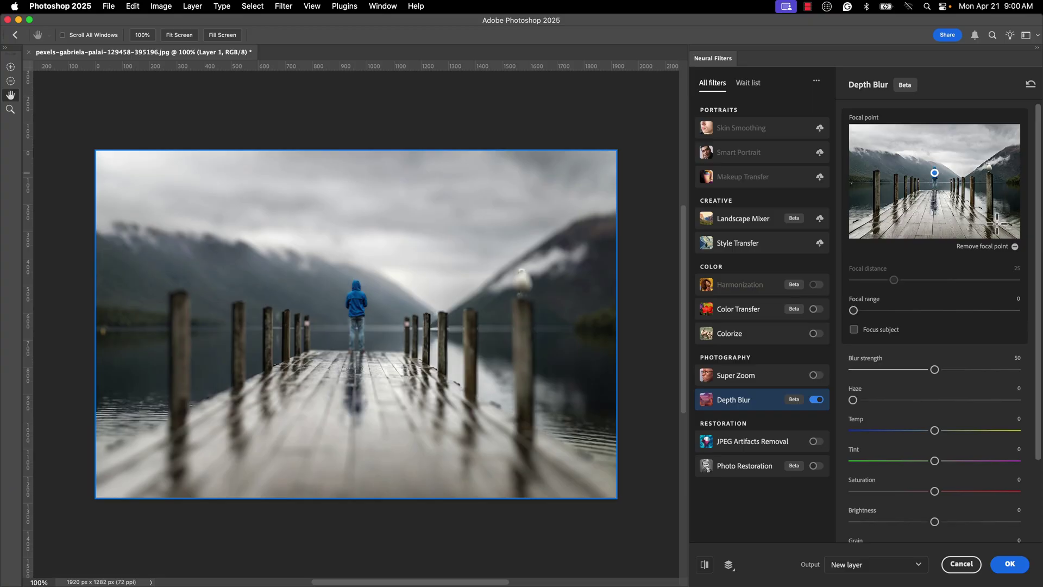
click(936, 187)
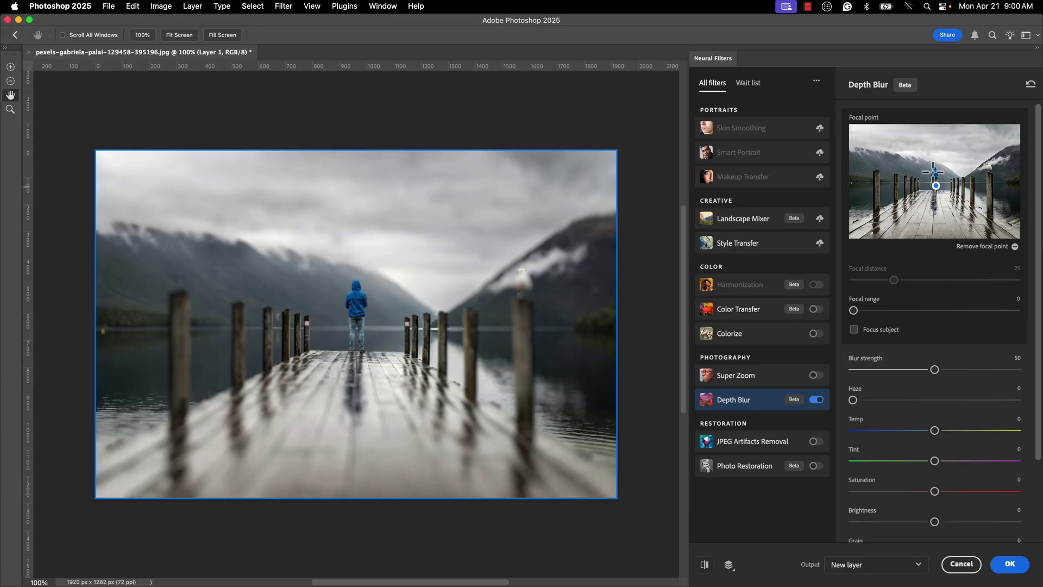
click(935, 175)
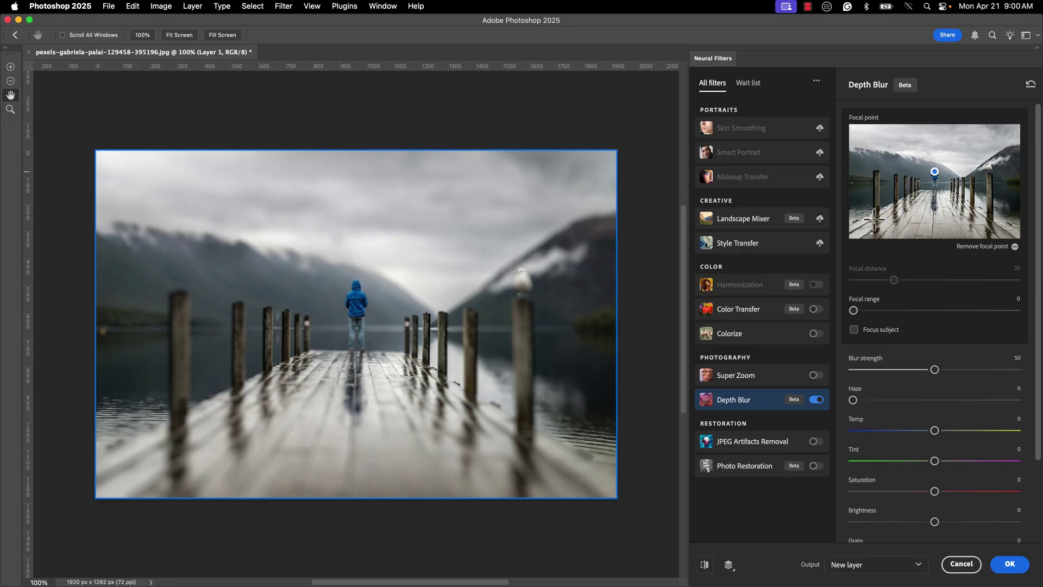
Set Depth Blur focal range to 15 and blur strength to 18, with Focus subject off
click(856, 331)
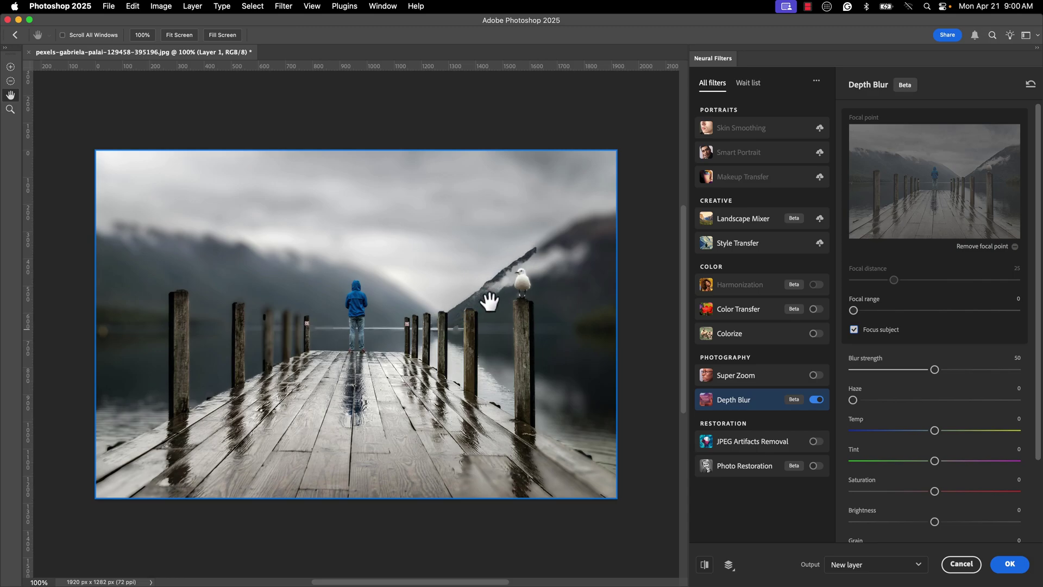
click(854, 329)
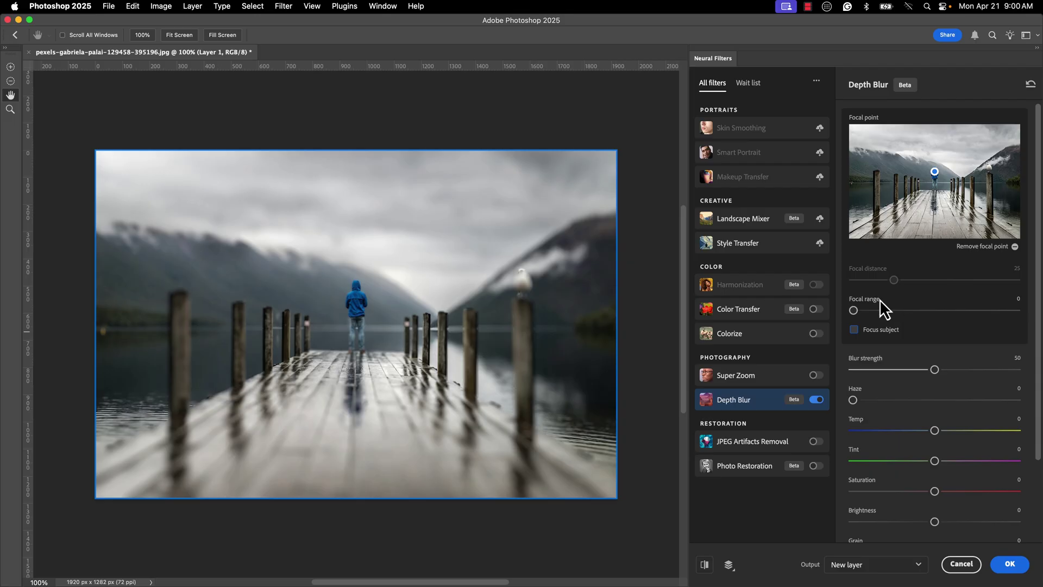
mouse_move(853, 309)
mouse_down()
mouse_move(898, 310)
mouse_move(878, 311)
mouse_up()
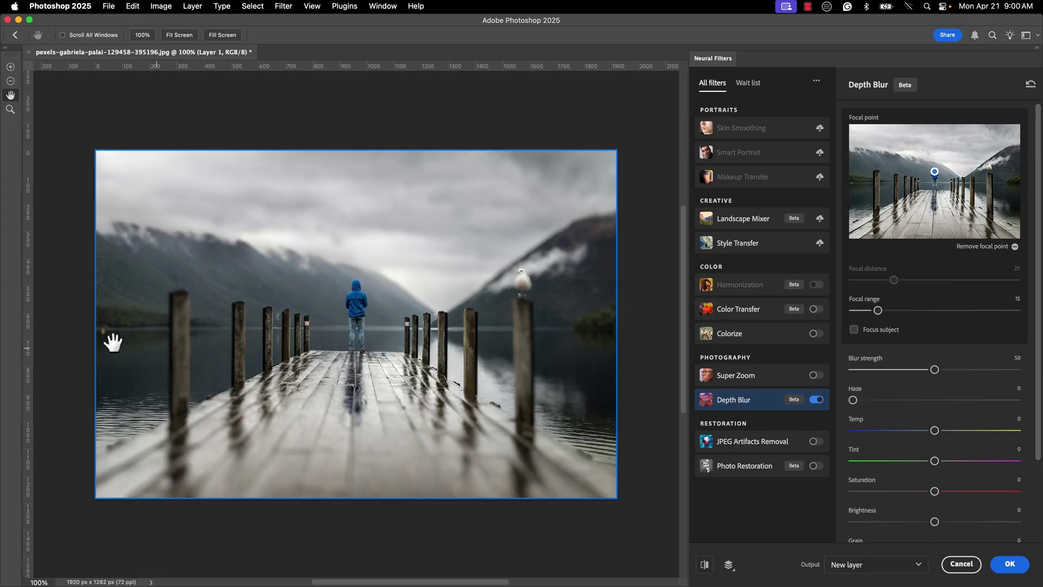
mouse_move(935, 369)
mouse_down()
mouse_move(889, 373)
mouse_move(970, 370)
mouse_move(881, 374)
mouse_up()
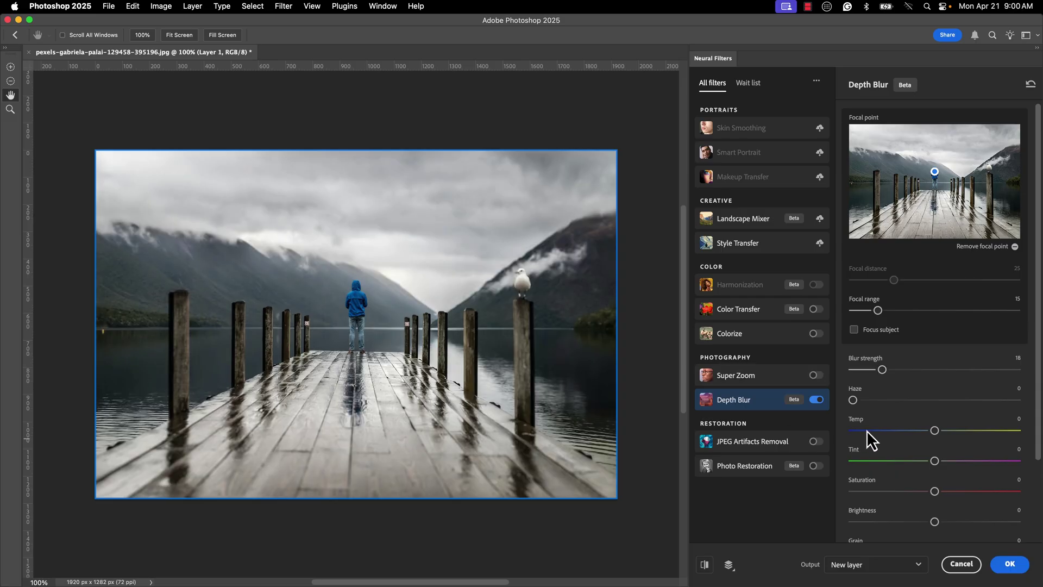
scroll(906, 439, down, 3)
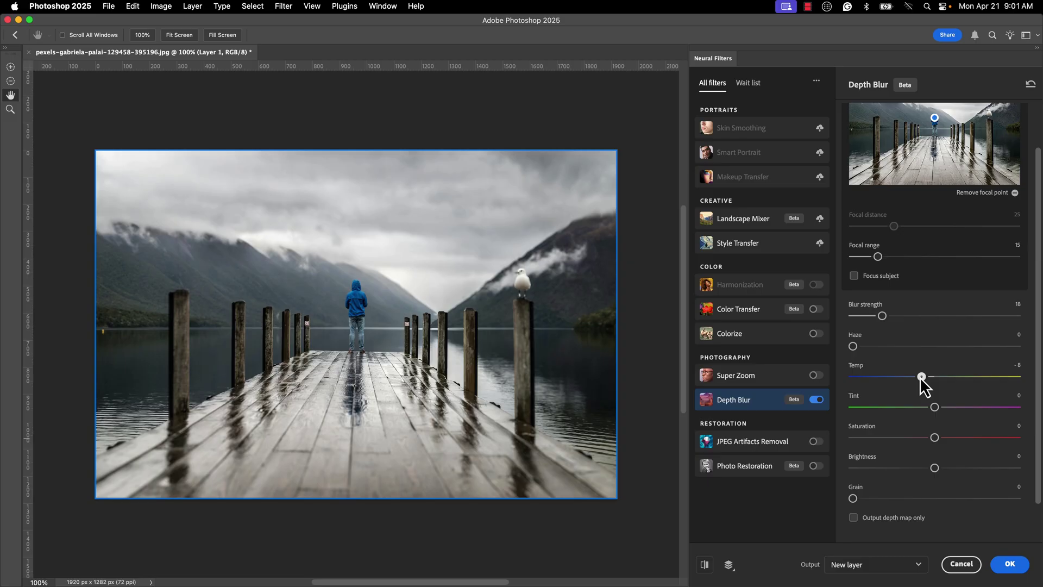
Set Temp to -8 and Grain to 5, then apply Depth Blur as a new layer
drag(920, 378, 920, 378)
scroll(929, 491, down, 1)
drag(854, 484, 859, 483)
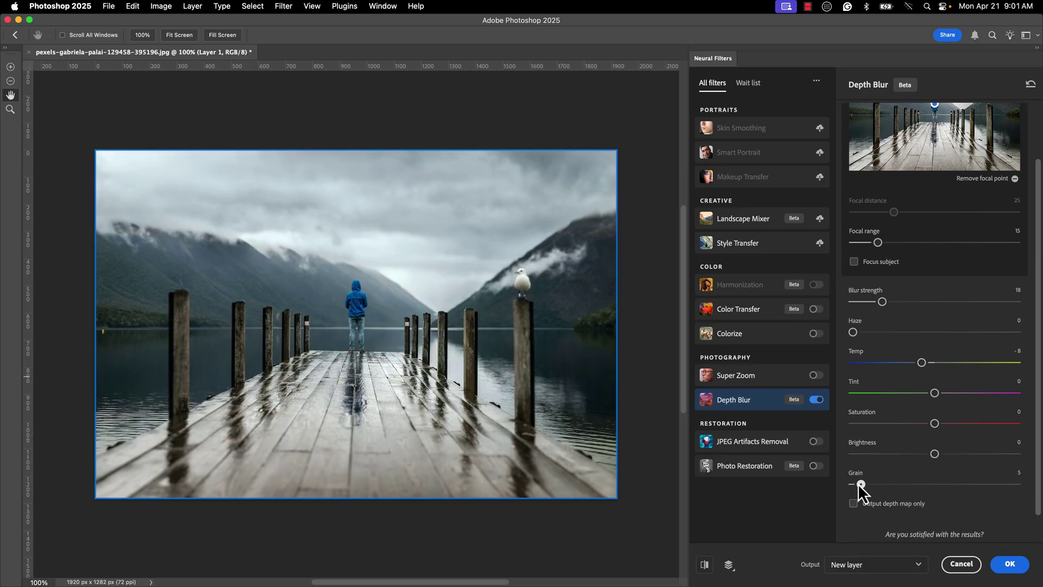
scroll(897, 479, down, 2)
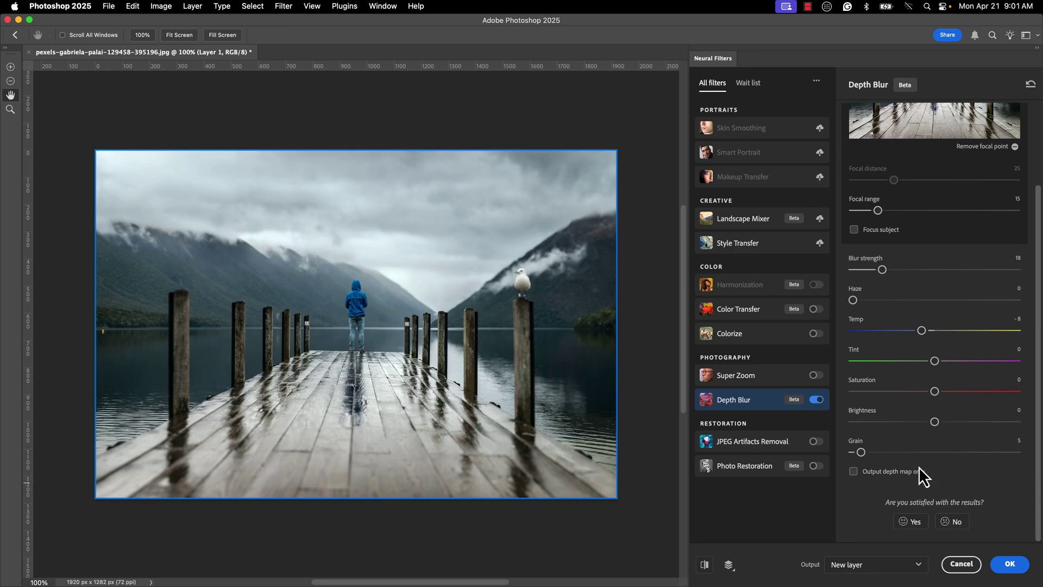
click(853, 472)
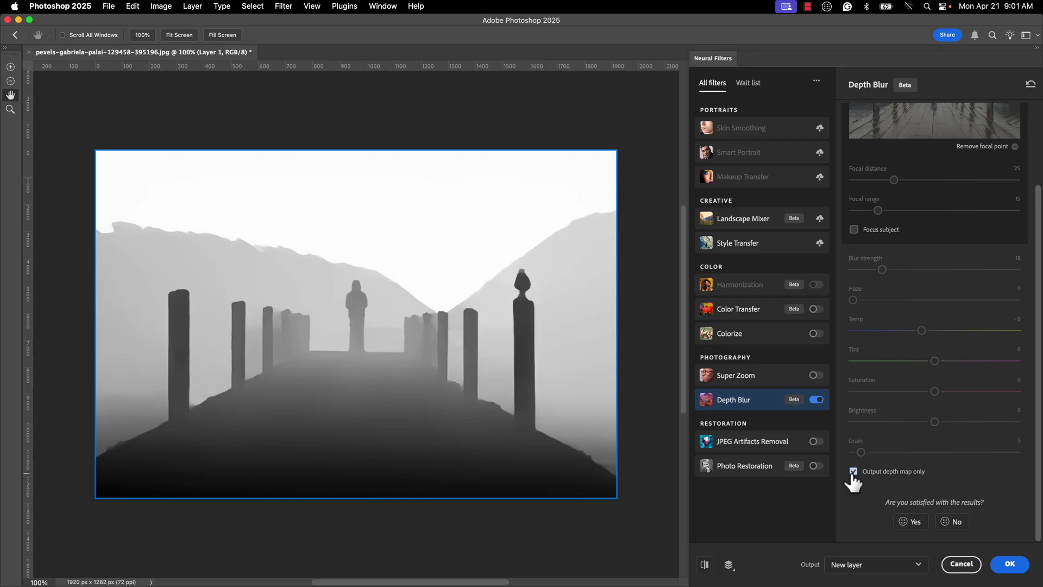
click(854, 471)
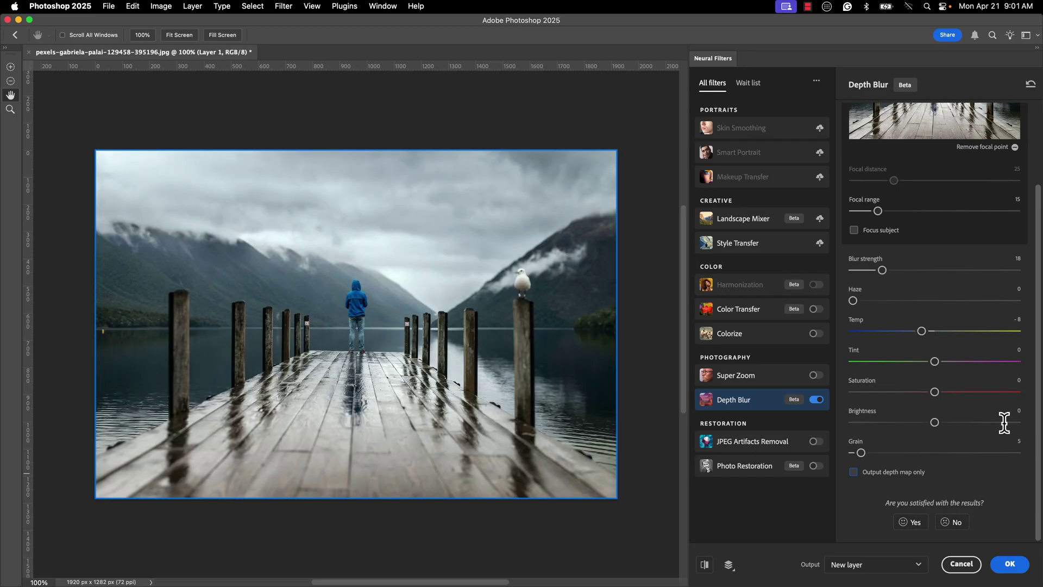
click(852, 565)
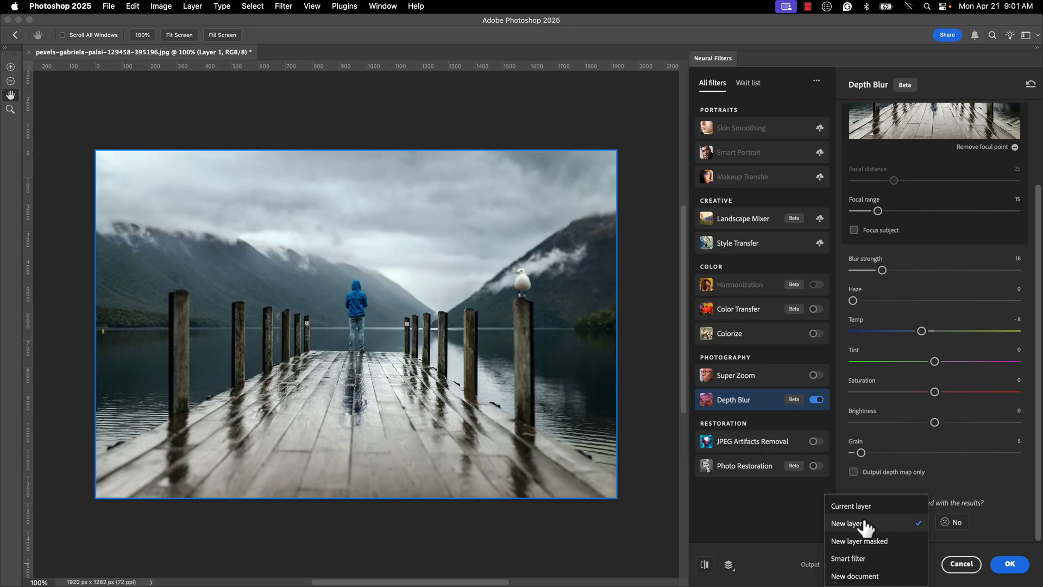
click(1002, 564)
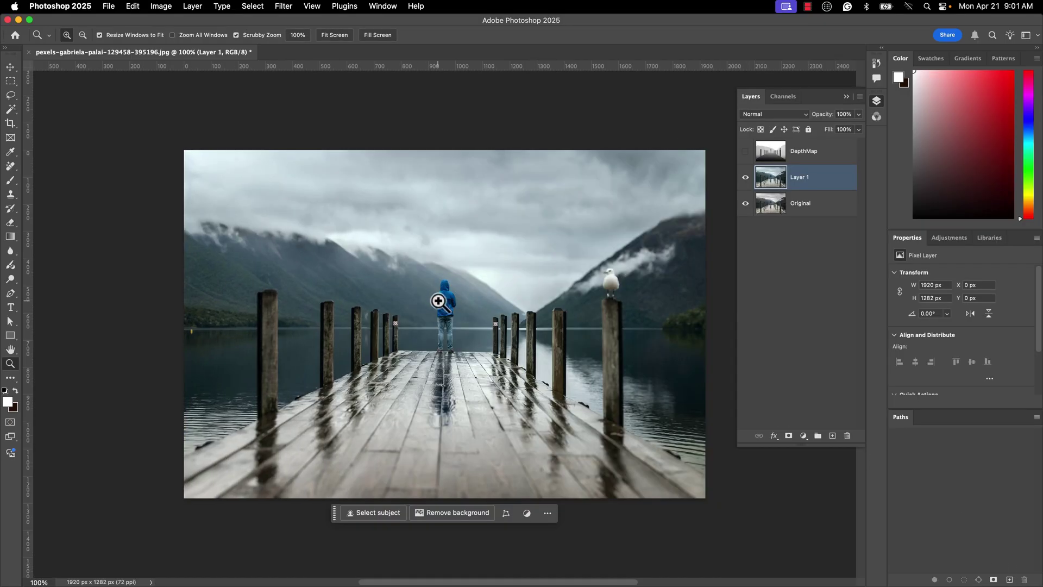
Rename Layer 1 to DepthImage and briefly check the Channels panel
double_click(799, 178)
text(DepthImage)
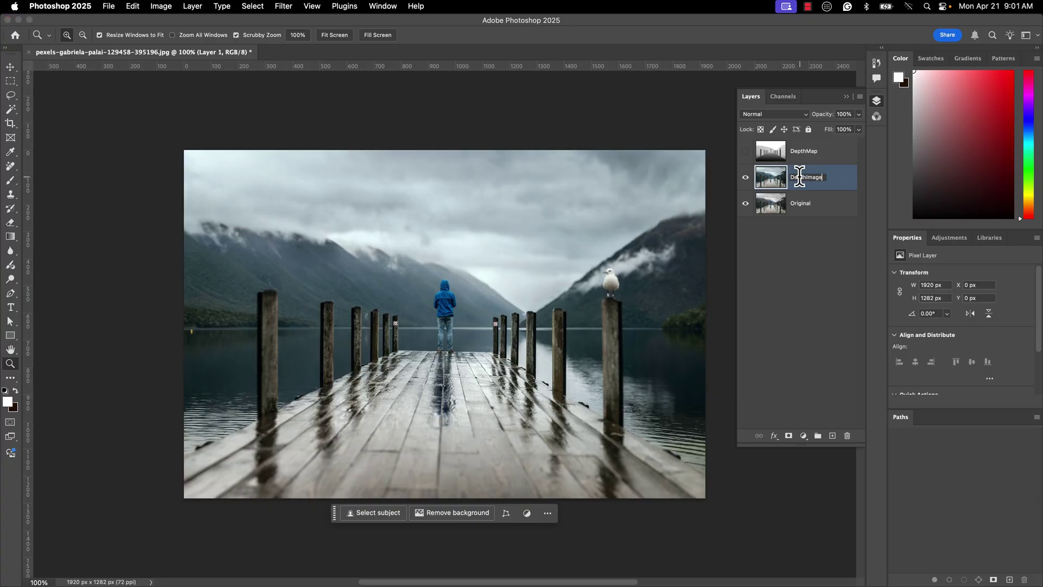
key(Return)
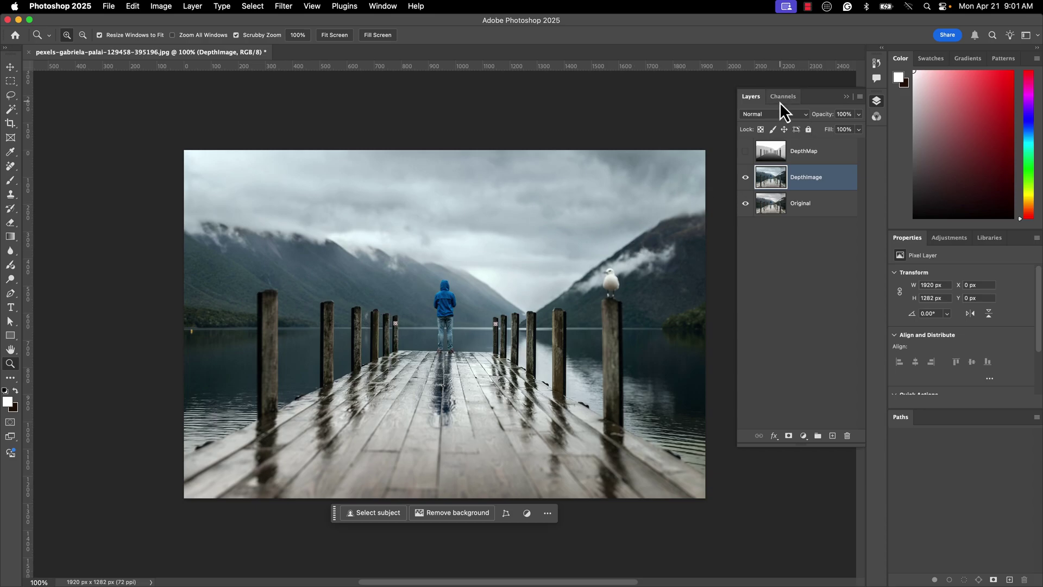
click(782, 98)
click(751, 99)
Toggle DepthImage's visibility off and on to compare it with Original
click(745, 178)
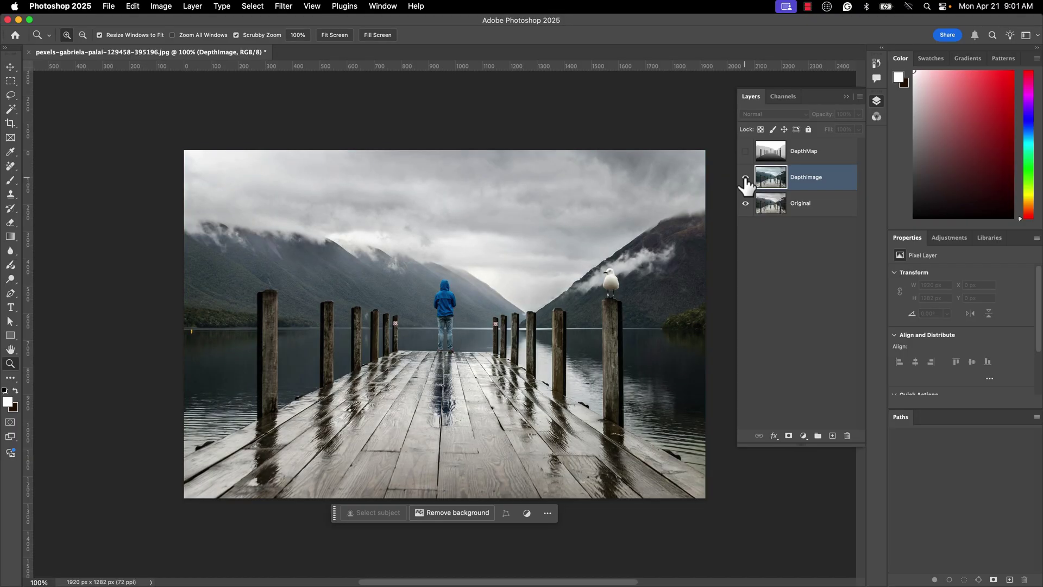
click(746, 178)
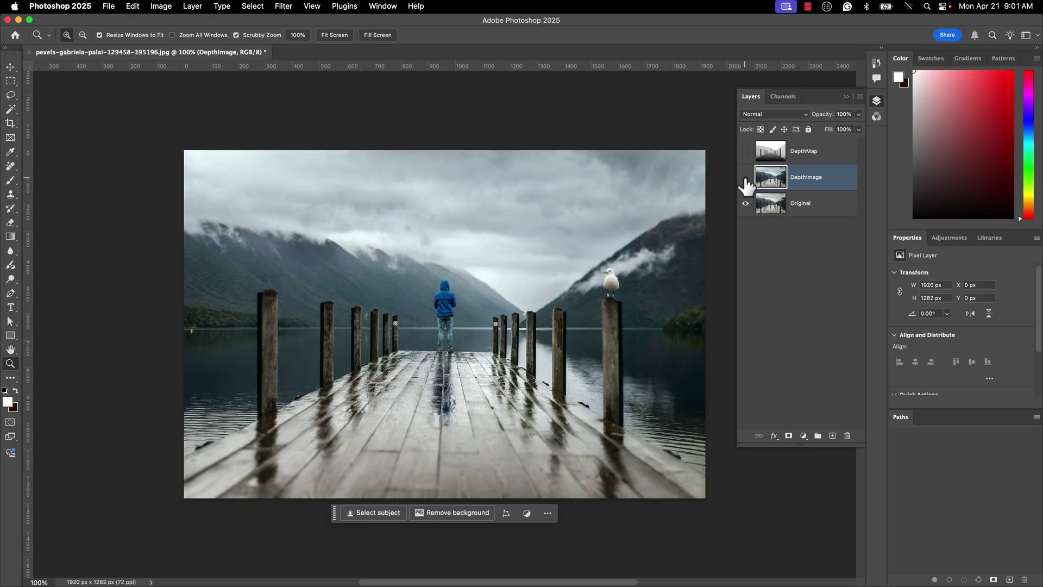
click(745, 178)
click(745, 177)
Target the Original layer and enable Depth Blur in Neural Filters
click(758, 206)
click(287, 5)
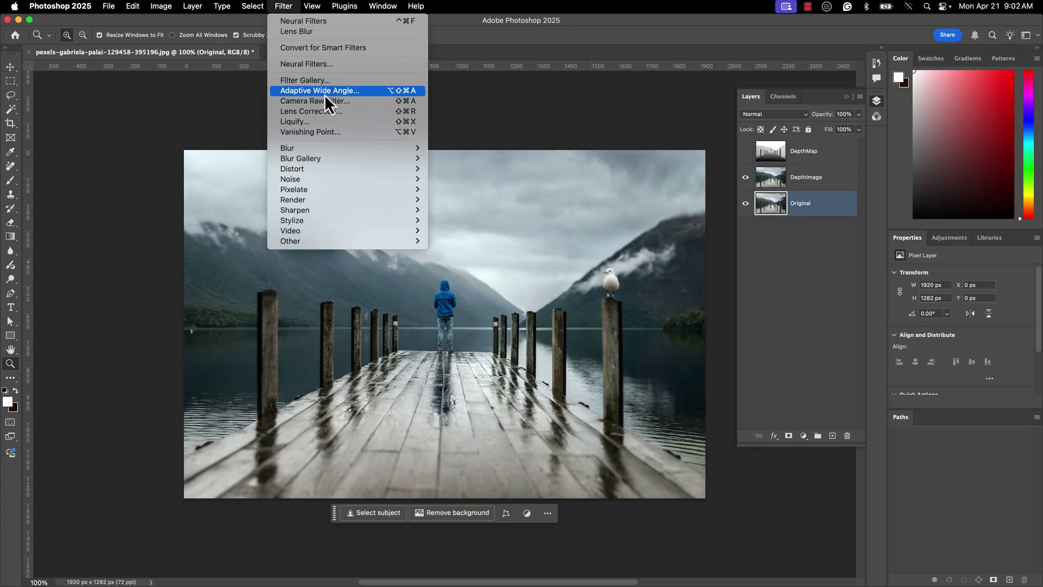
click(329, 64)
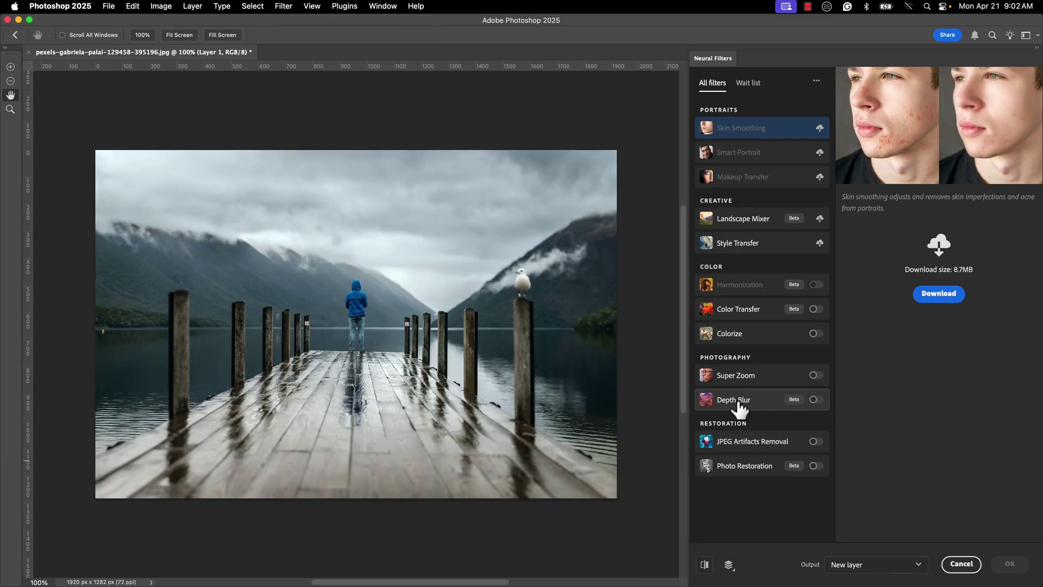
click(746, 400)
click(816, 402)
scroll(931, 462, down, 3)
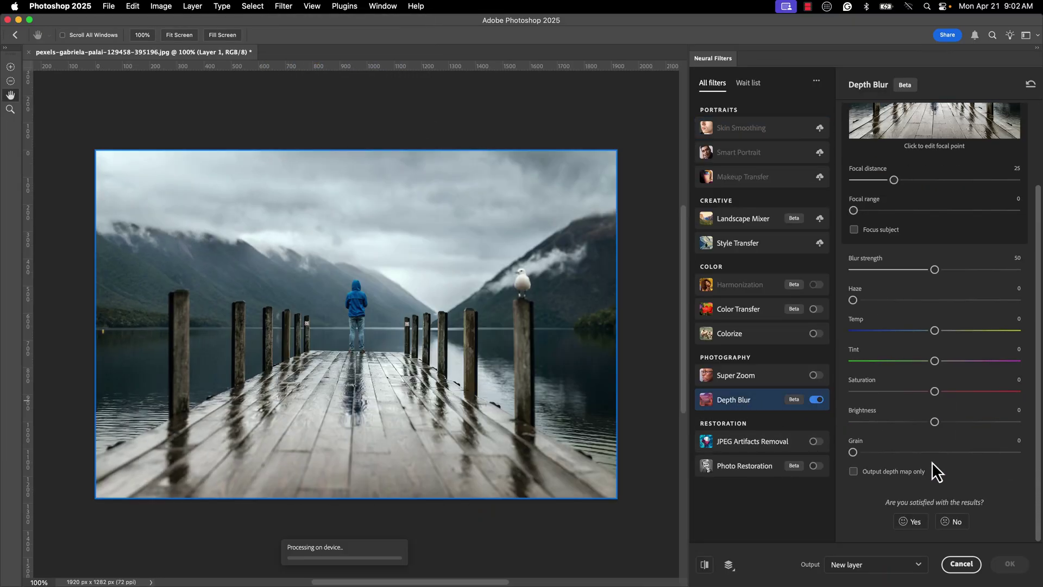
Set a focal point on the preview and enable Output depth map only
click(855, 472)
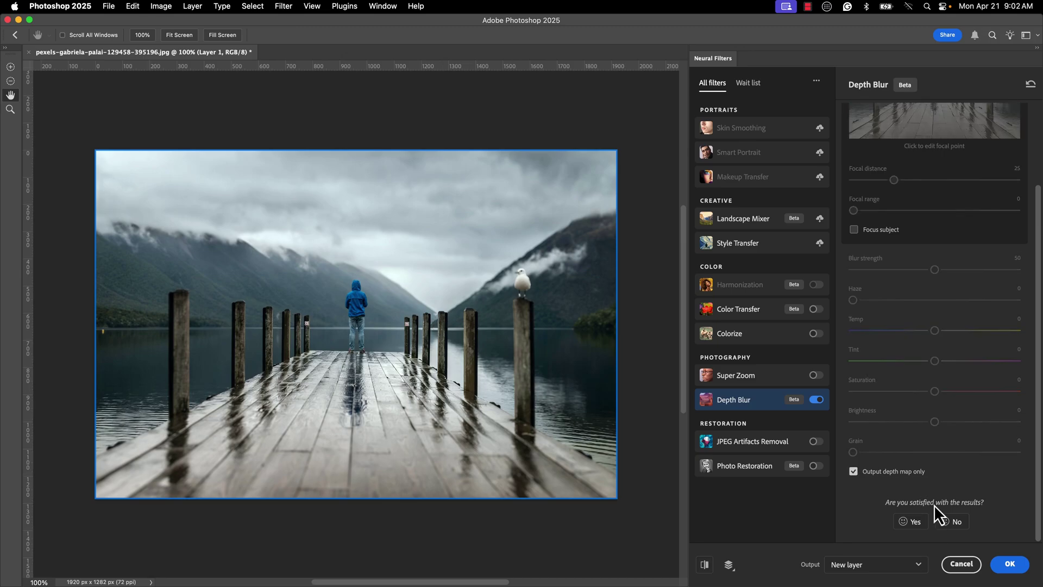
click(854, 471)
scroll(956, 219, up, 3)
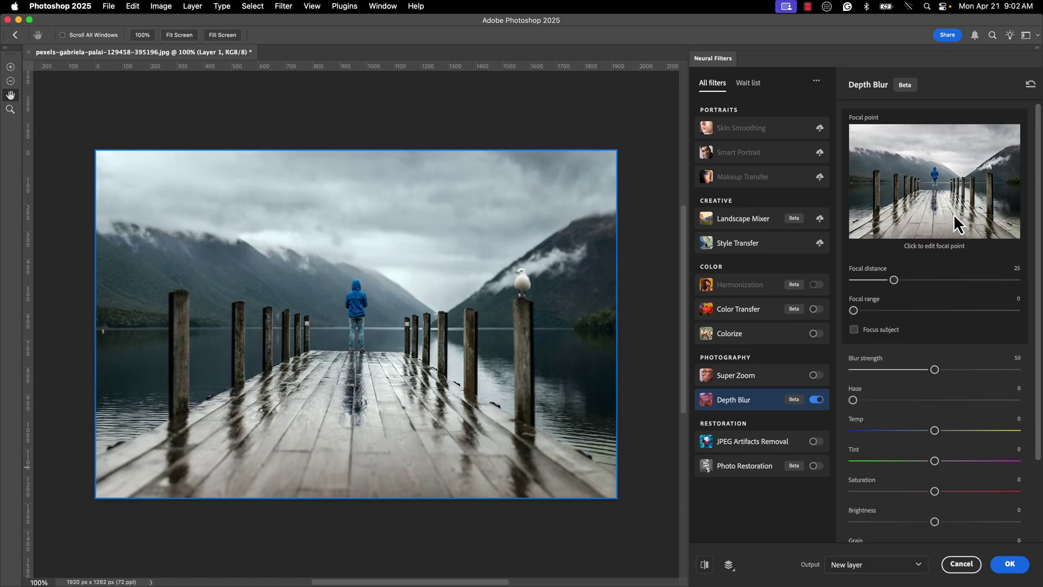
click(936, 177)
scroll(889, 408, down, 3)
click(853, 471)
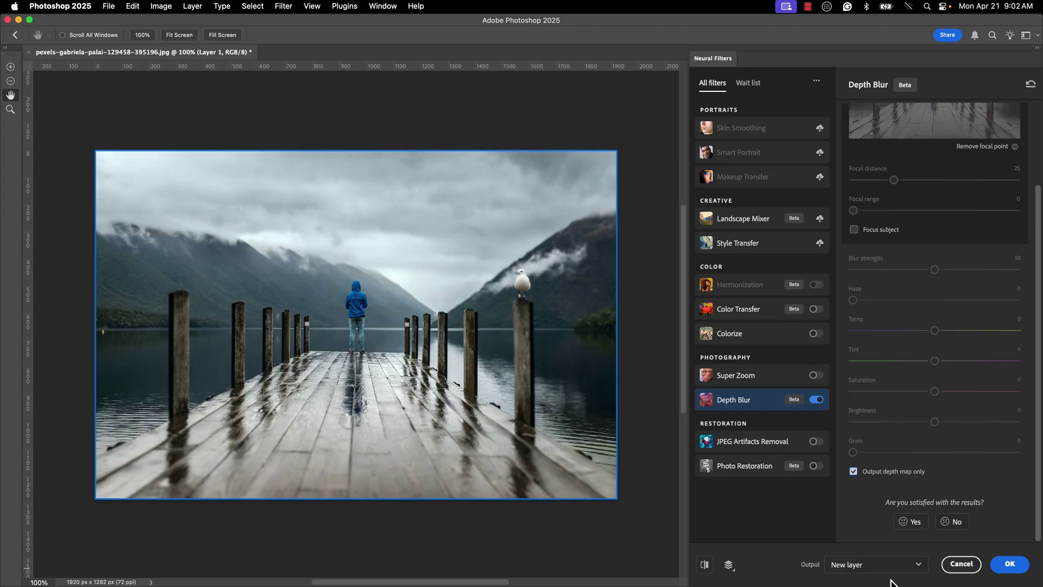
Exit Neural Filters, show the DepthMap layer, and hide DepthImage
click(968, 572)
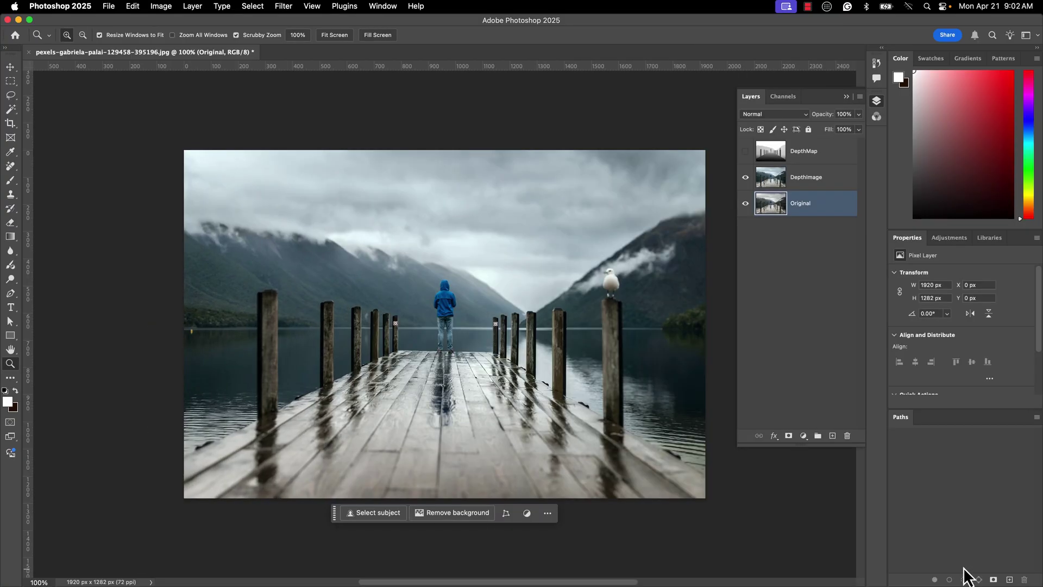
click(745, 151)
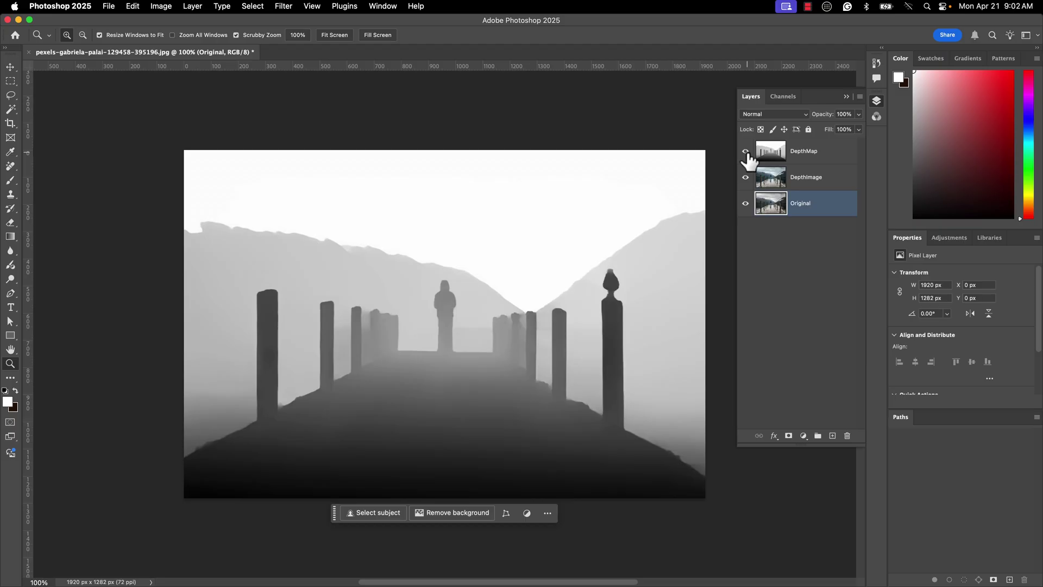
click(747, 179)
click(745, 151)
Select the entire DepthMap layer and copy it
click(770, 156)
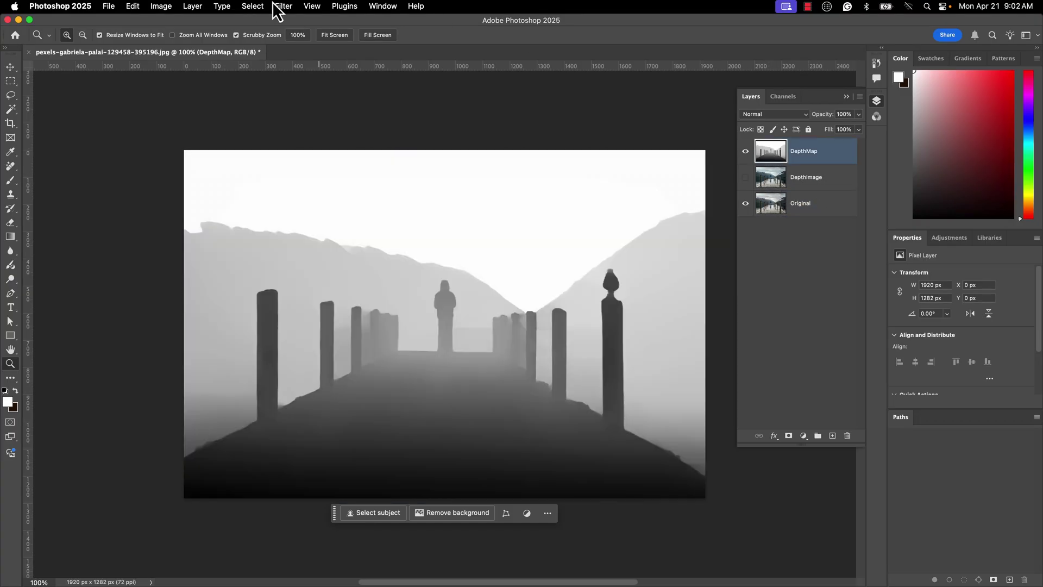
click(252, 6)
click(257, 24)
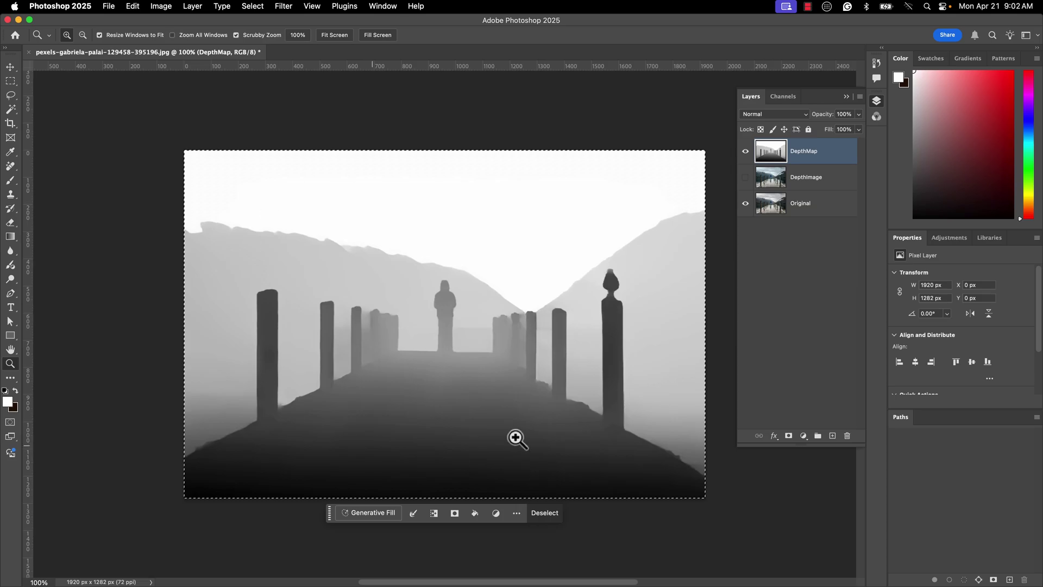
key(ctrl+super+f)
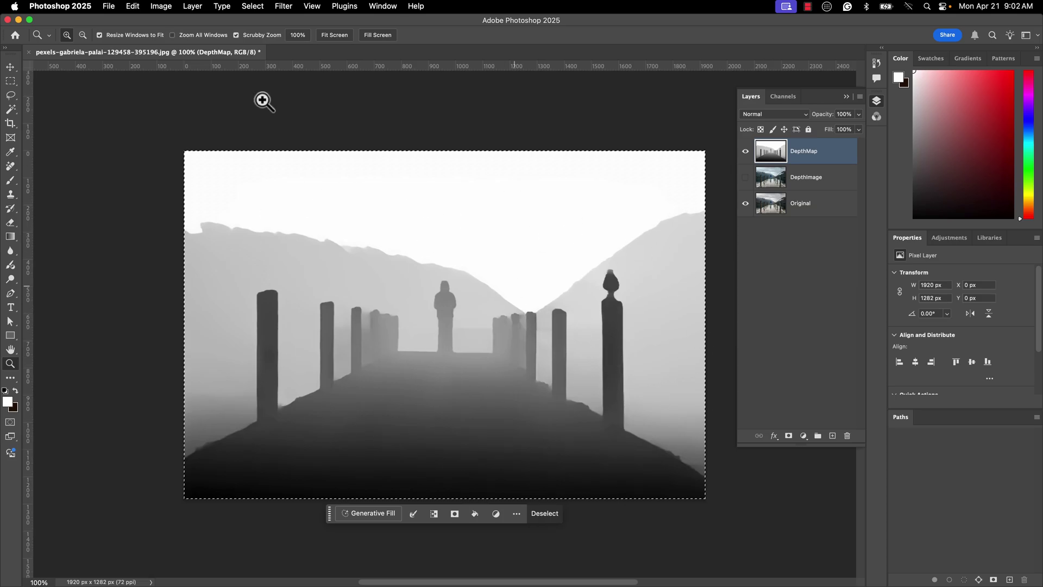
click(132, 6)
click(152, 85)
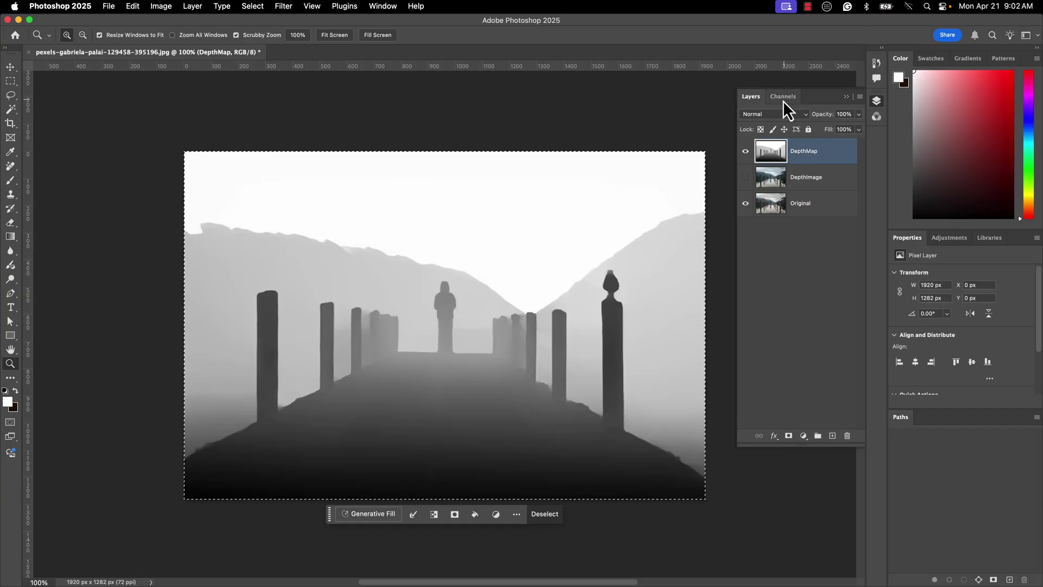
Paste the depth map into a new Alpha 1 channel
click(384, 7)
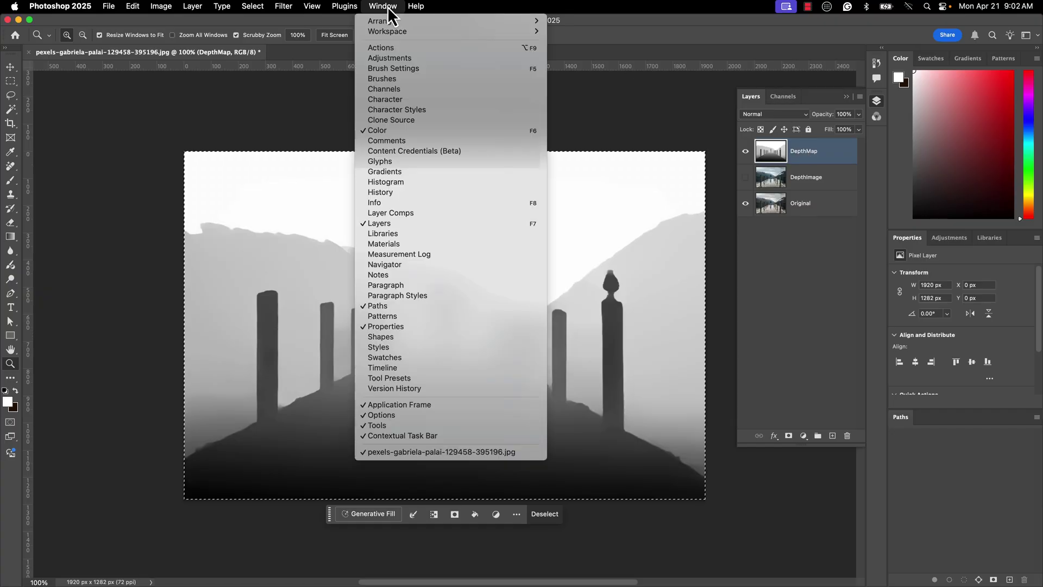
click(384, 89)
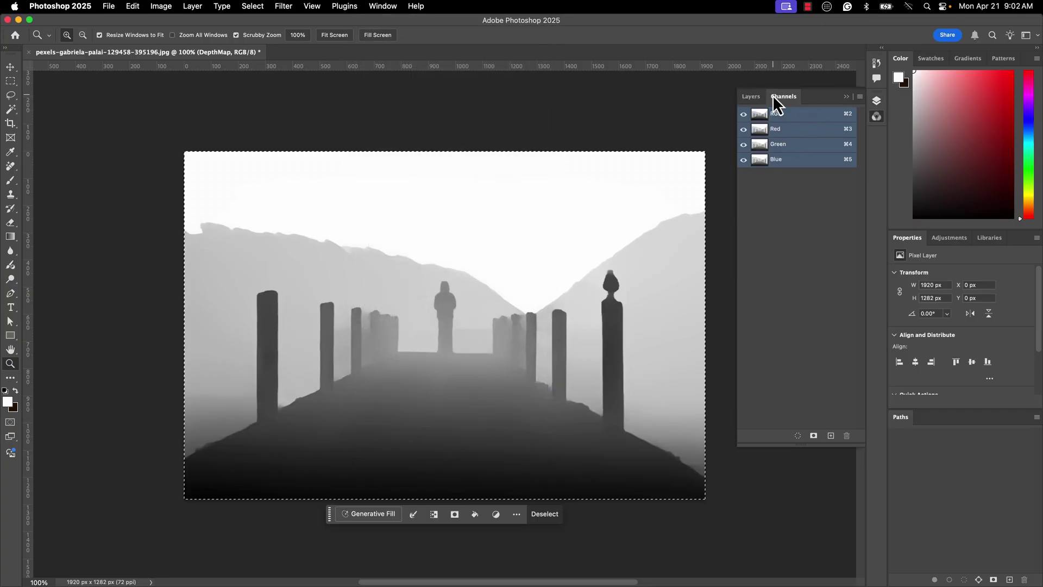
click(830, 437)
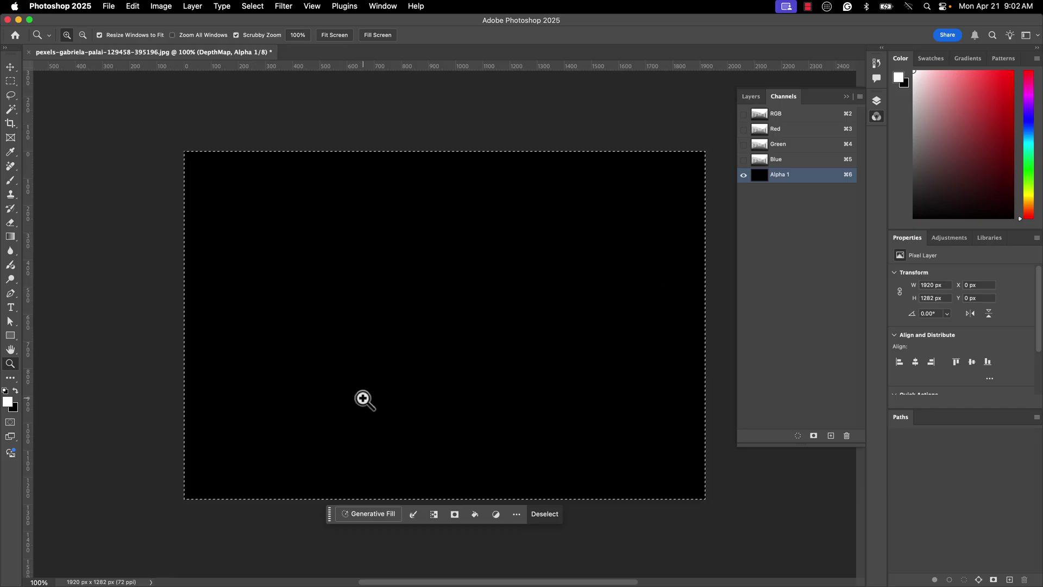
click(133, 6)
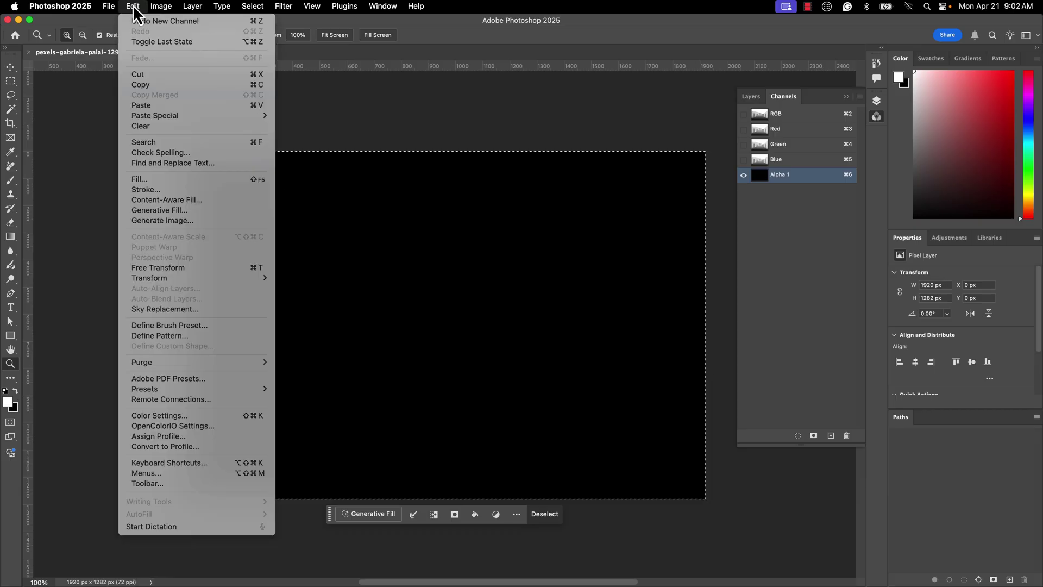
click(161, 106)
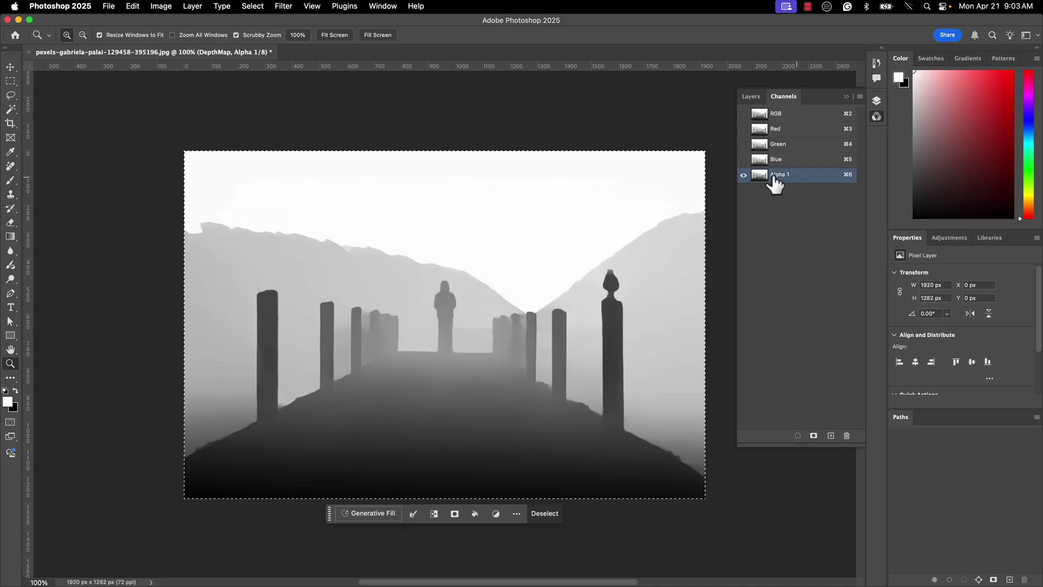
Return to the RGB composite, hide DepthMap, target Original, and deselect
click(801, 115)
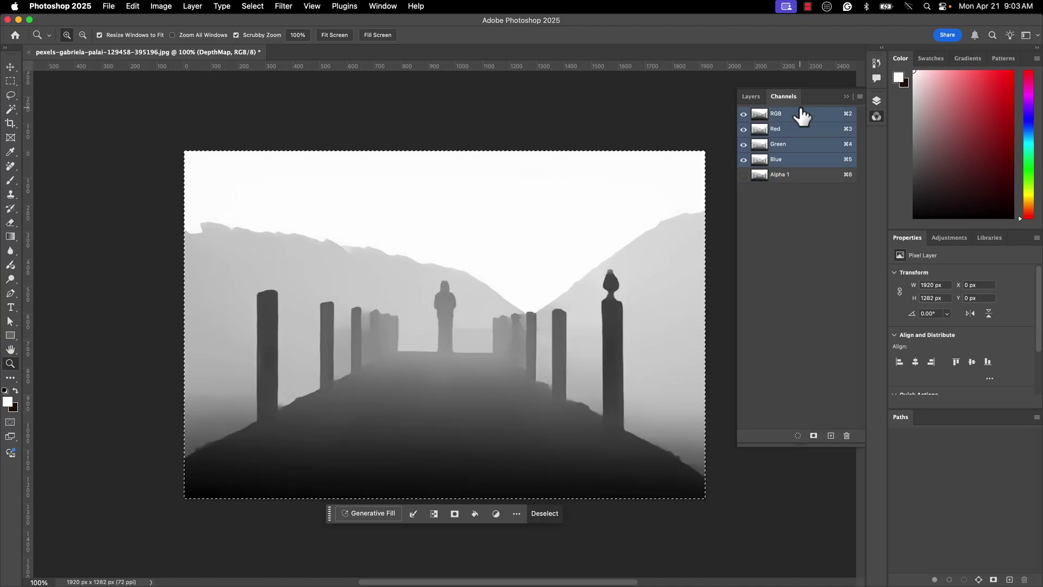
click(751, 97)
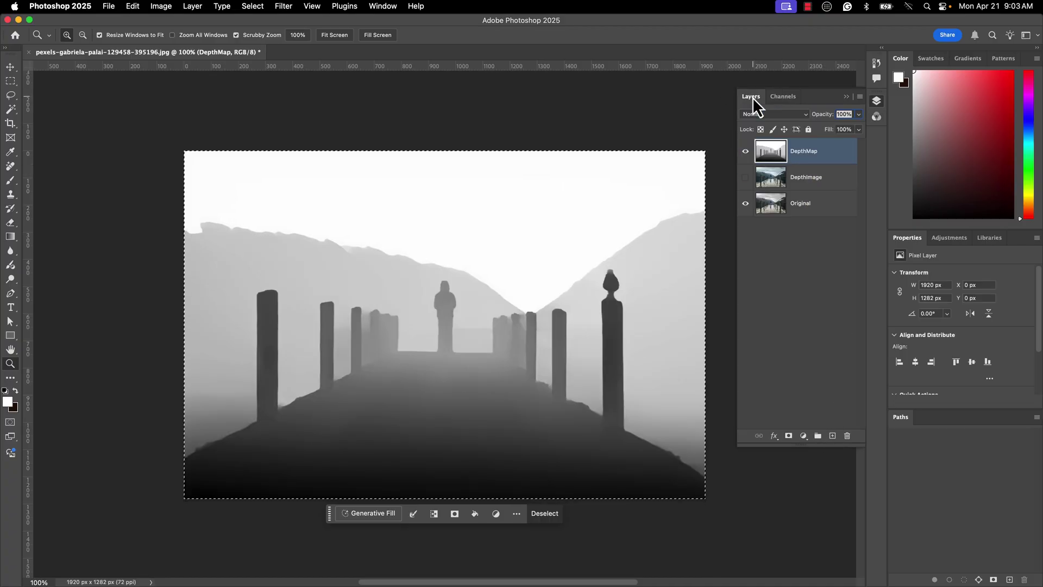
click(814, 208)
click(745, 151)
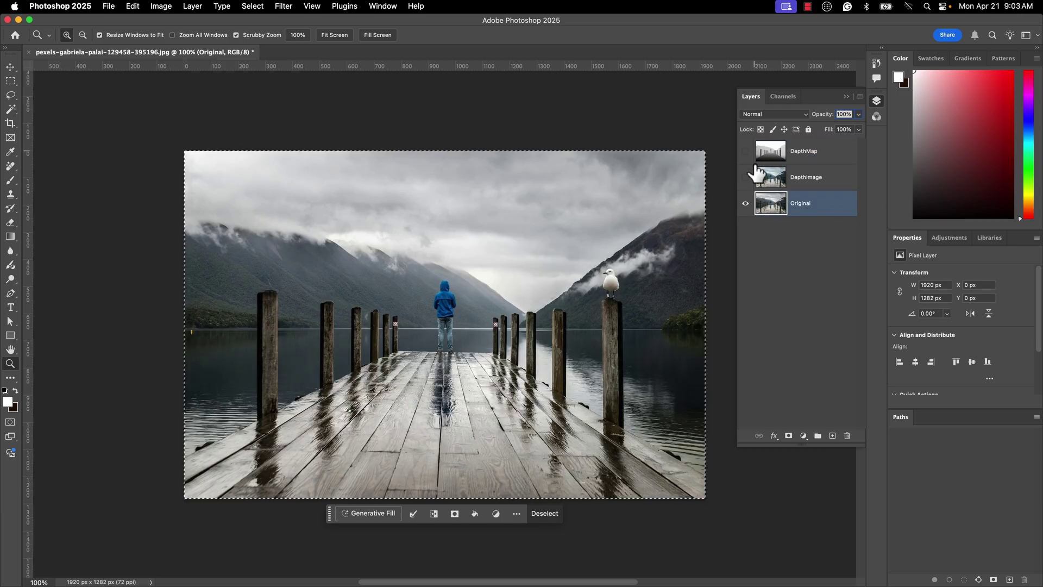
click(266, 8)
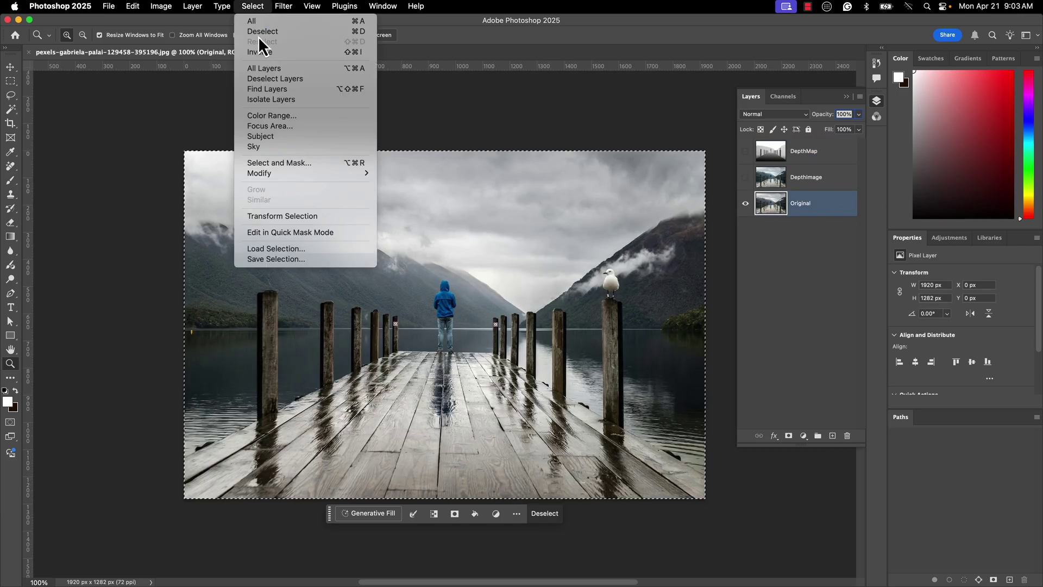
click(272, 38)
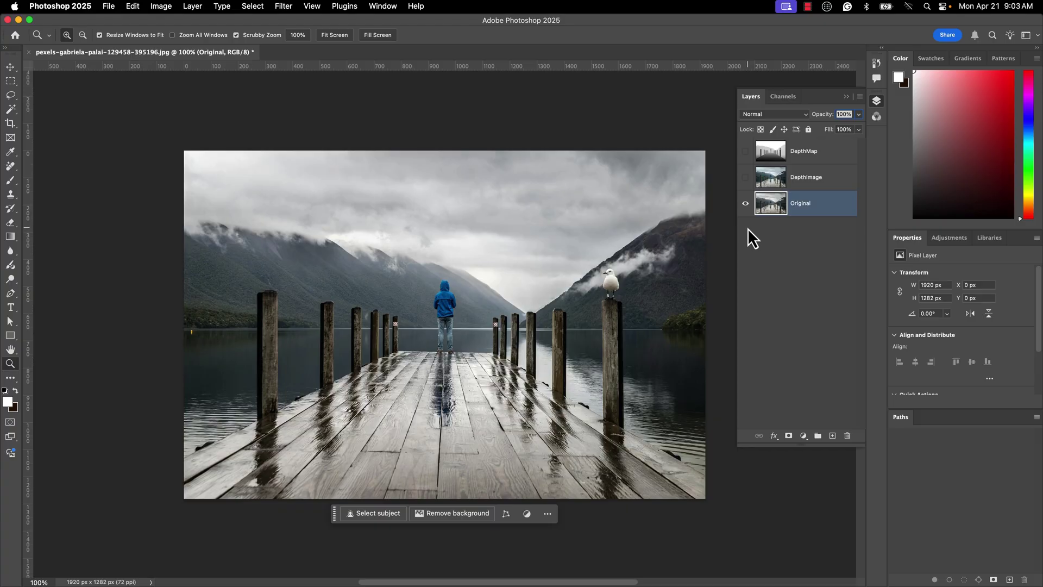
Open the Lens Blur filter with Alpha 1 kept as the depth map source
click(280, 6)
mouse_move(347, 148)
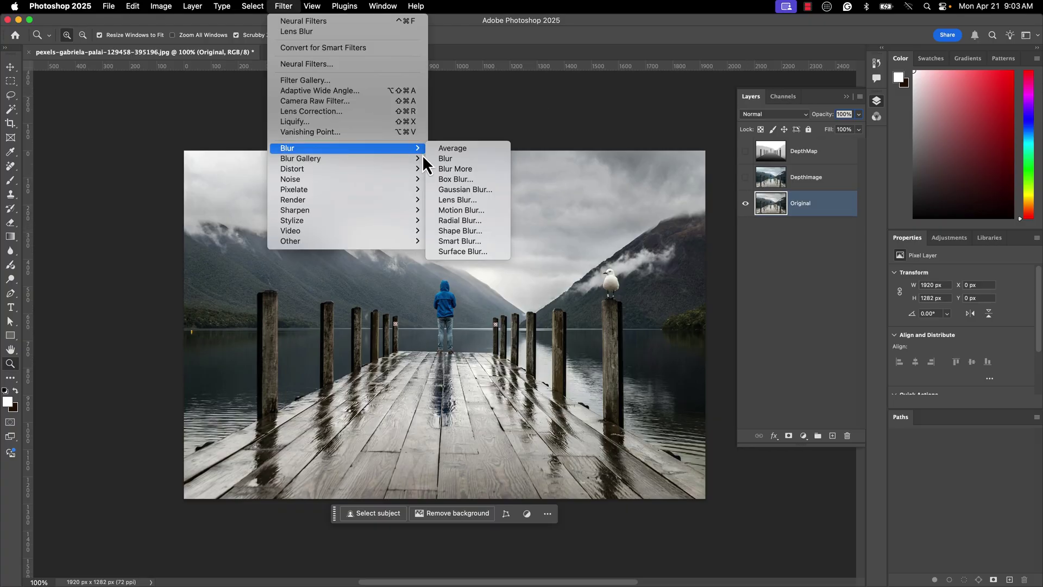
click(458, 201)
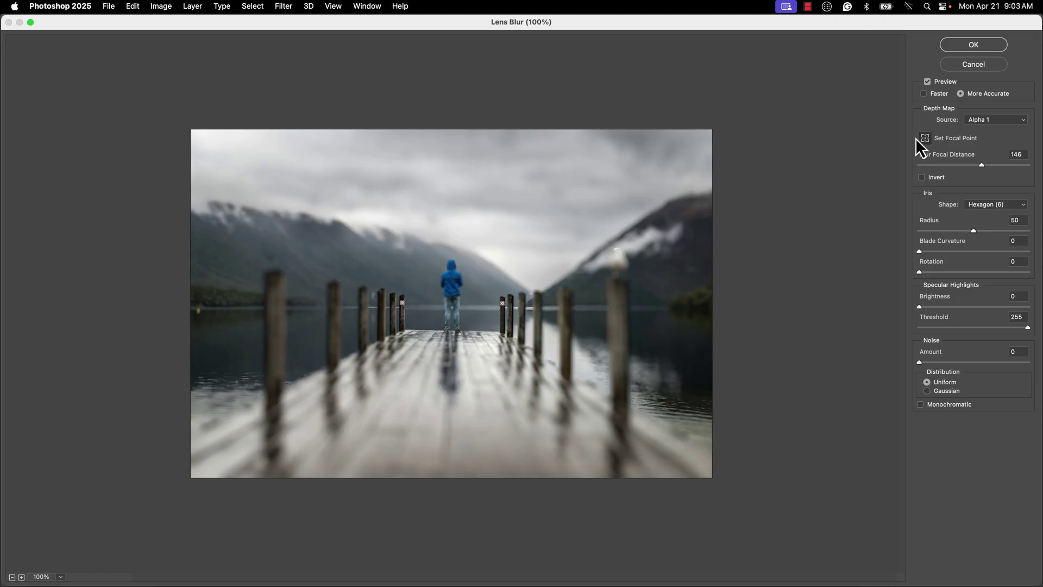
click(990, 120)
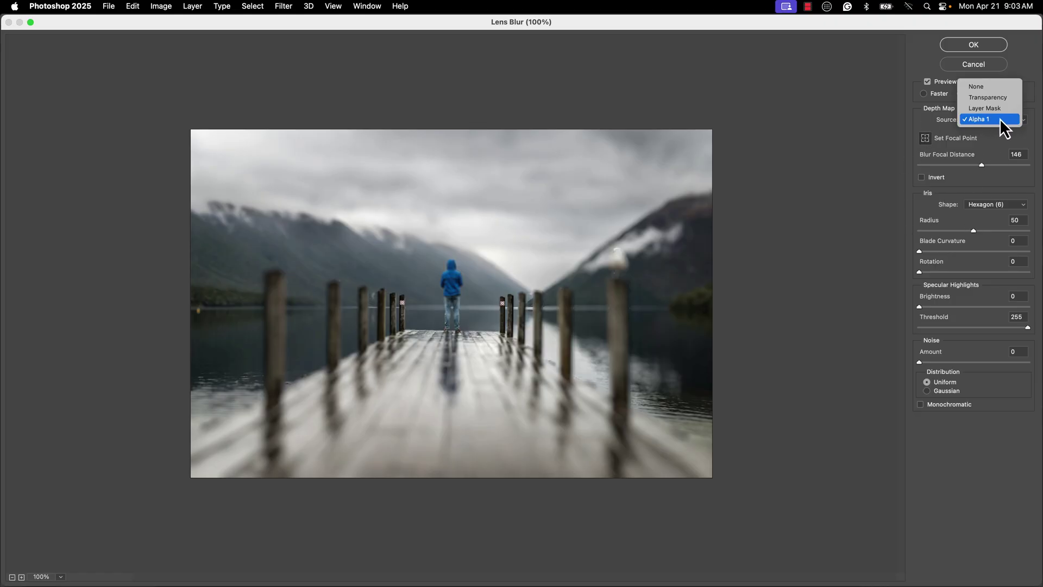
click(989, 119)
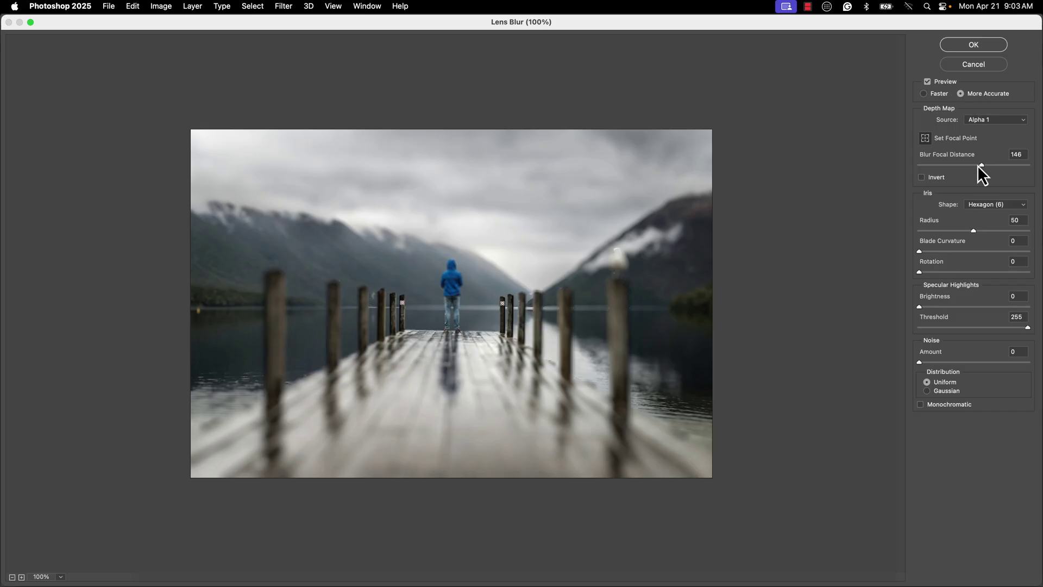
Focus the blur on the person at focal distance 125, with radius reduced to 12
click(451, 286)
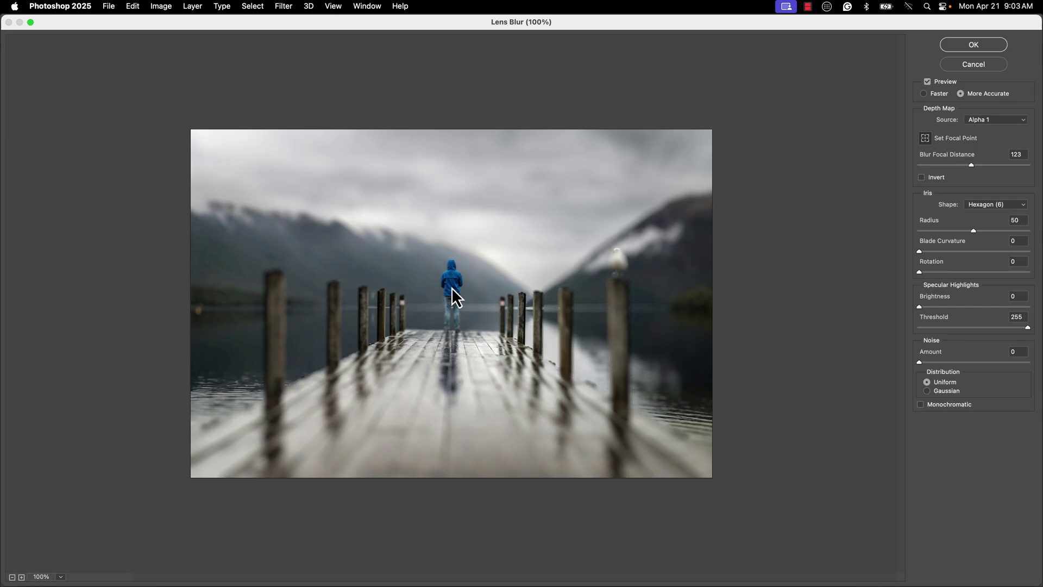
click(617, 275)
drag(957, 165, 954, 165)
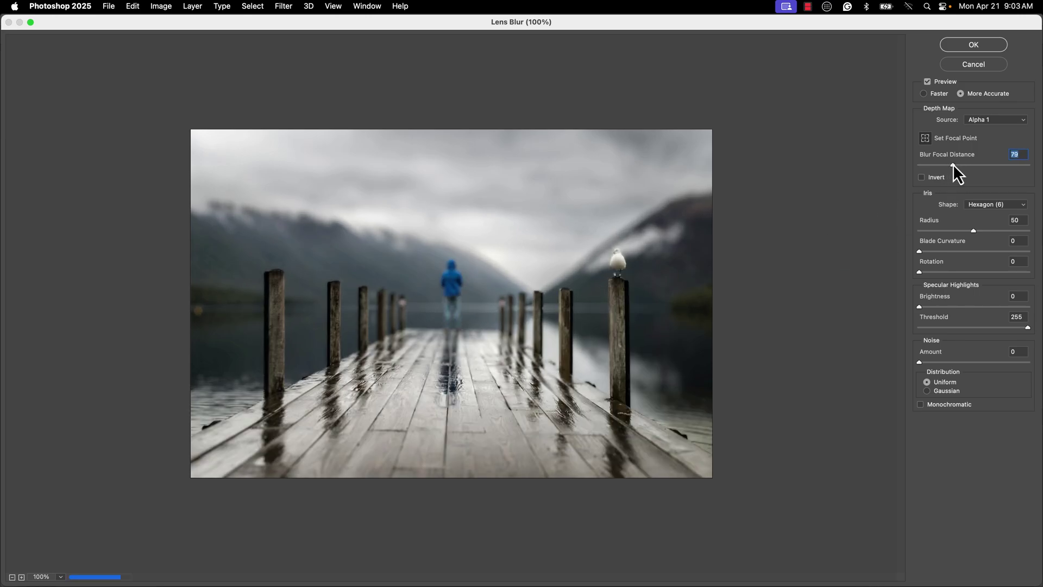
click(466, 303)
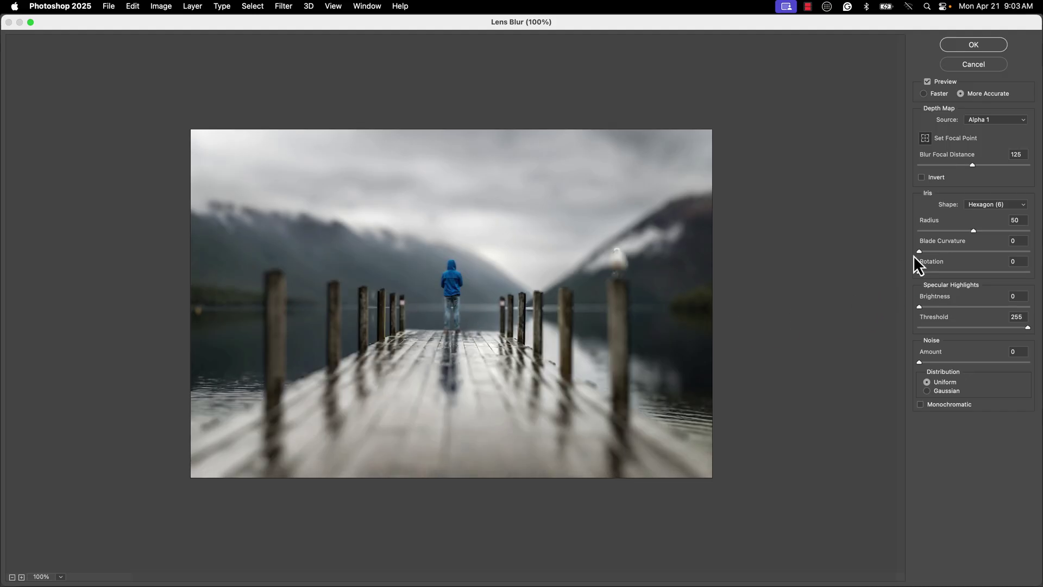
mouse_move(973, 231)
mouse_down()
mouse_move(932, 231)
mouse_move(933, 272)
mouse_up()
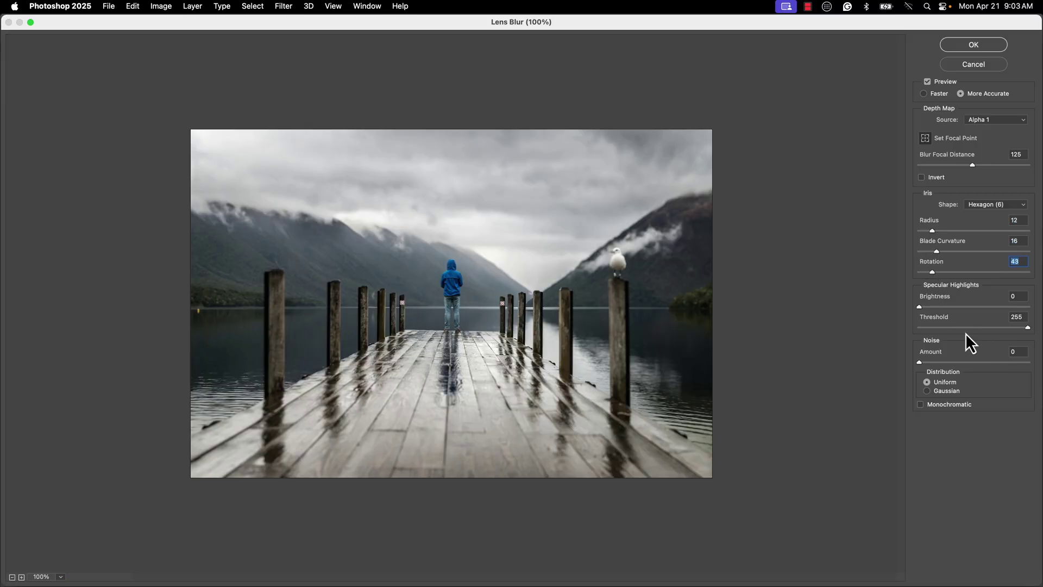
Apply the Lens Blur with highlight brightness 13 and monochromatic Gaussian noise 2
drag(920, 307, 941, 307)
drag(932, 361, 921, 363)
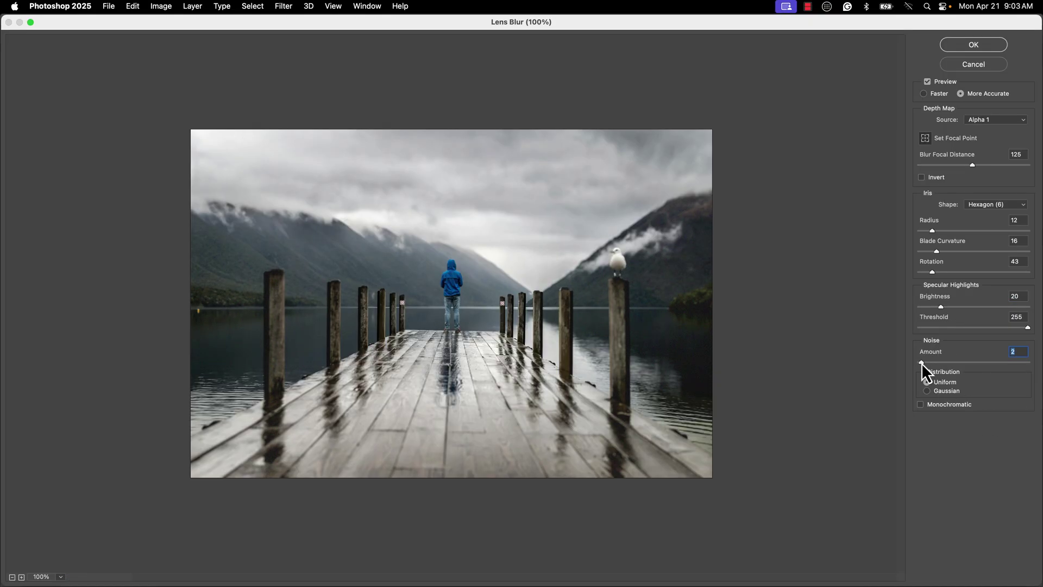
click(920, 405)
click(929, 392)
drag(940, 307, 932, 305)
click(974, 45)
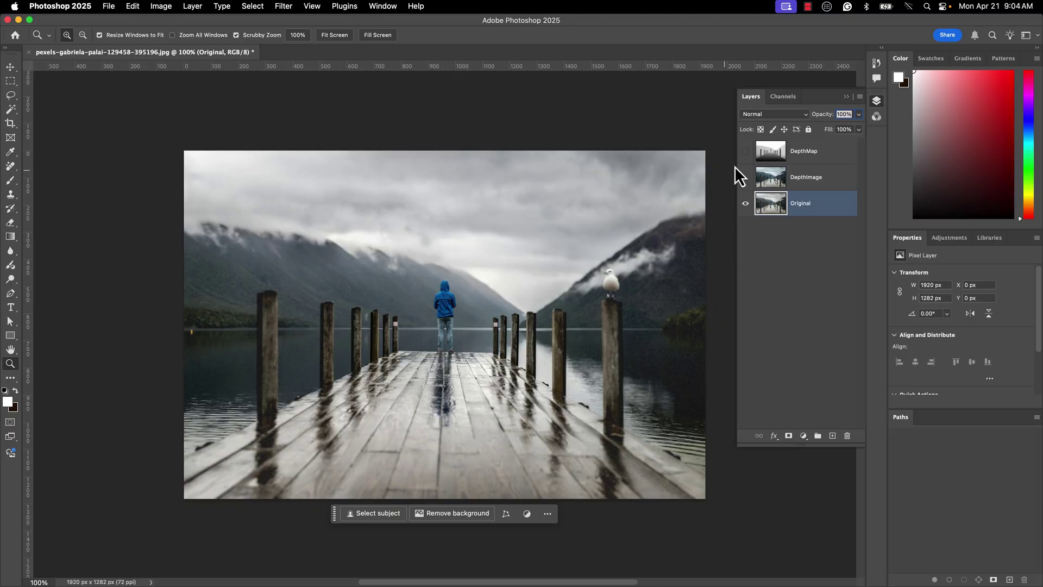
click(745, 205)
click(746, 178)
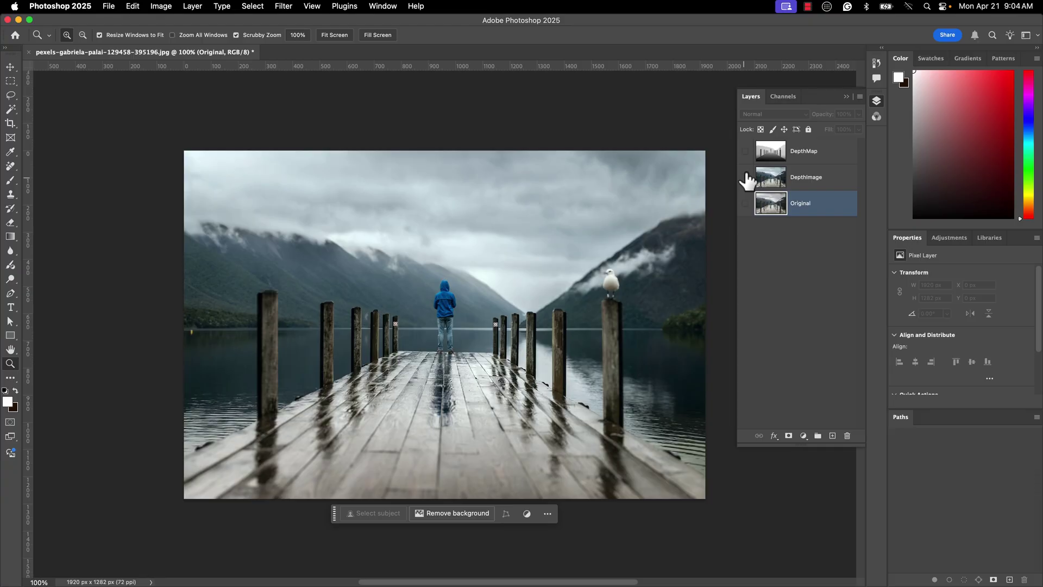
click(746, 178)
click(745, 152)
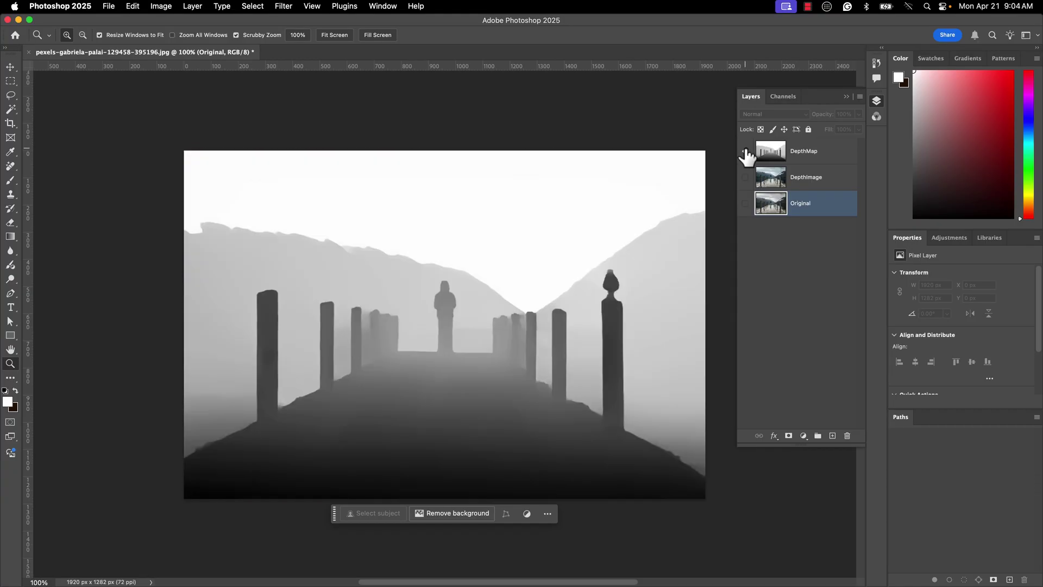
click(746, 152)
click(746, 177)
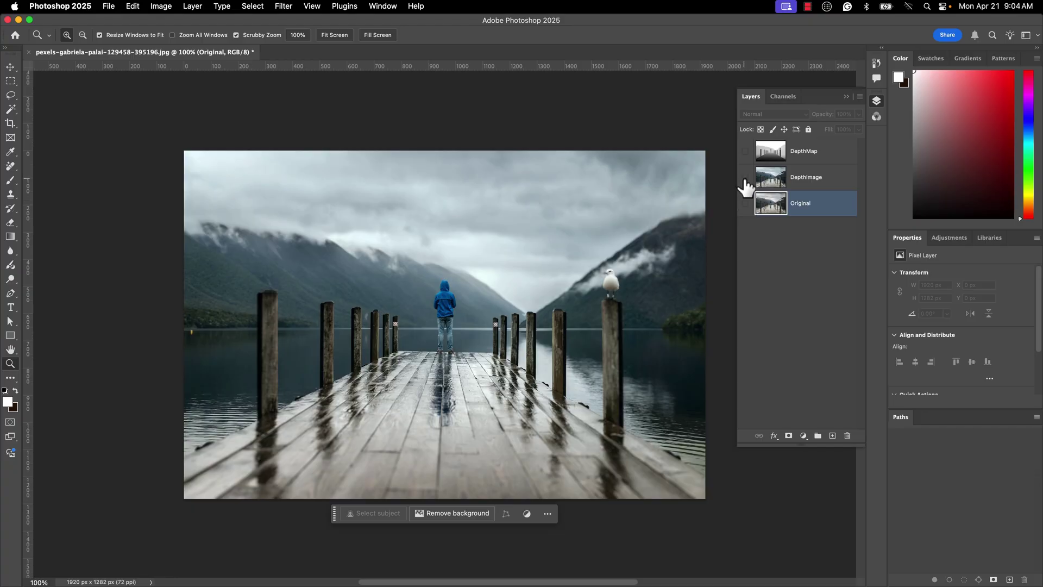
click(746, 176)
click(744, 203)
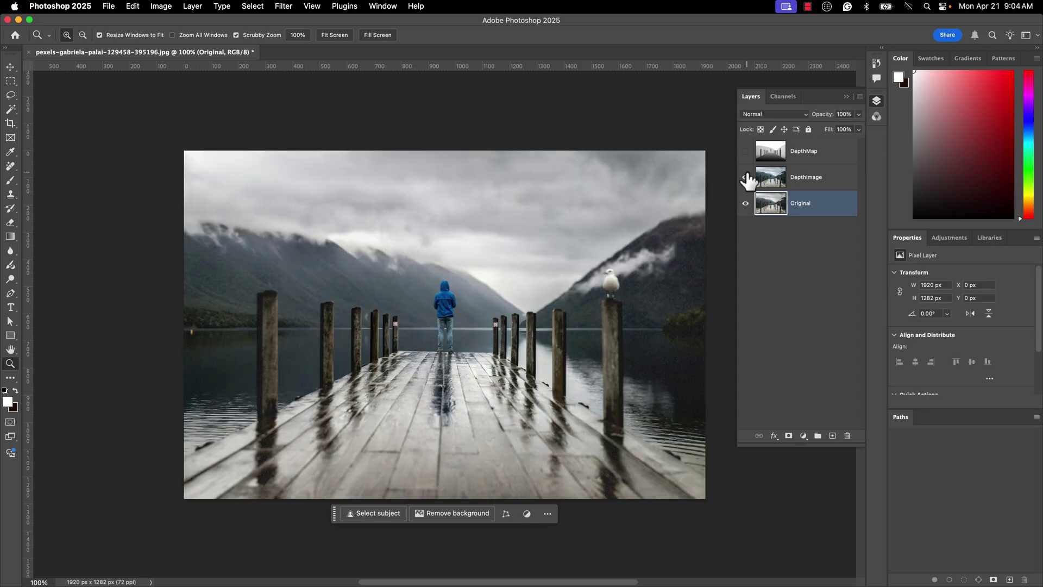
click(745, 177)
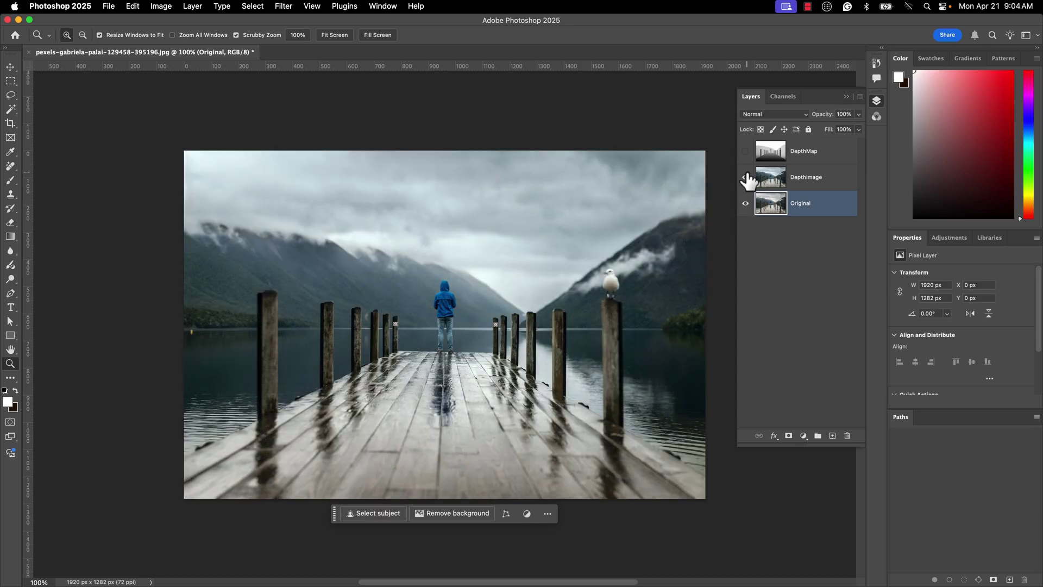